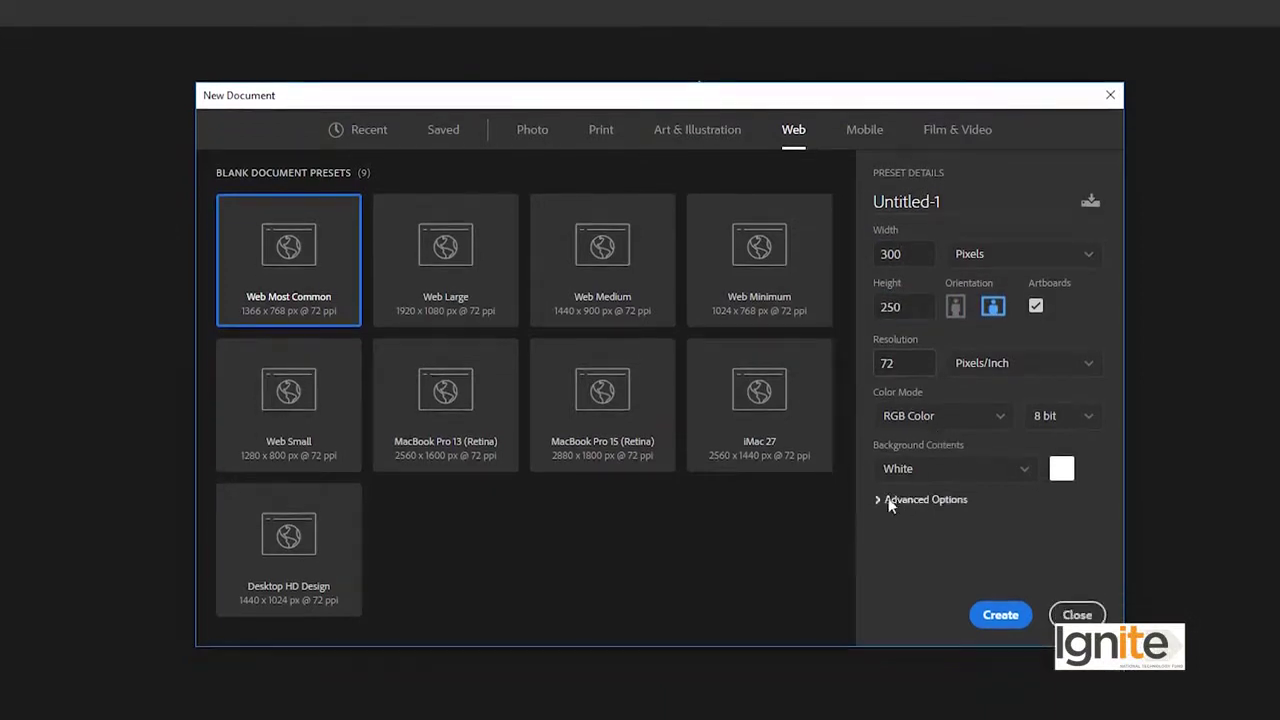
Create a 300 by 250 pixel RGB web document at 72 pixels/inch with a white artboard
click(1000, 620)
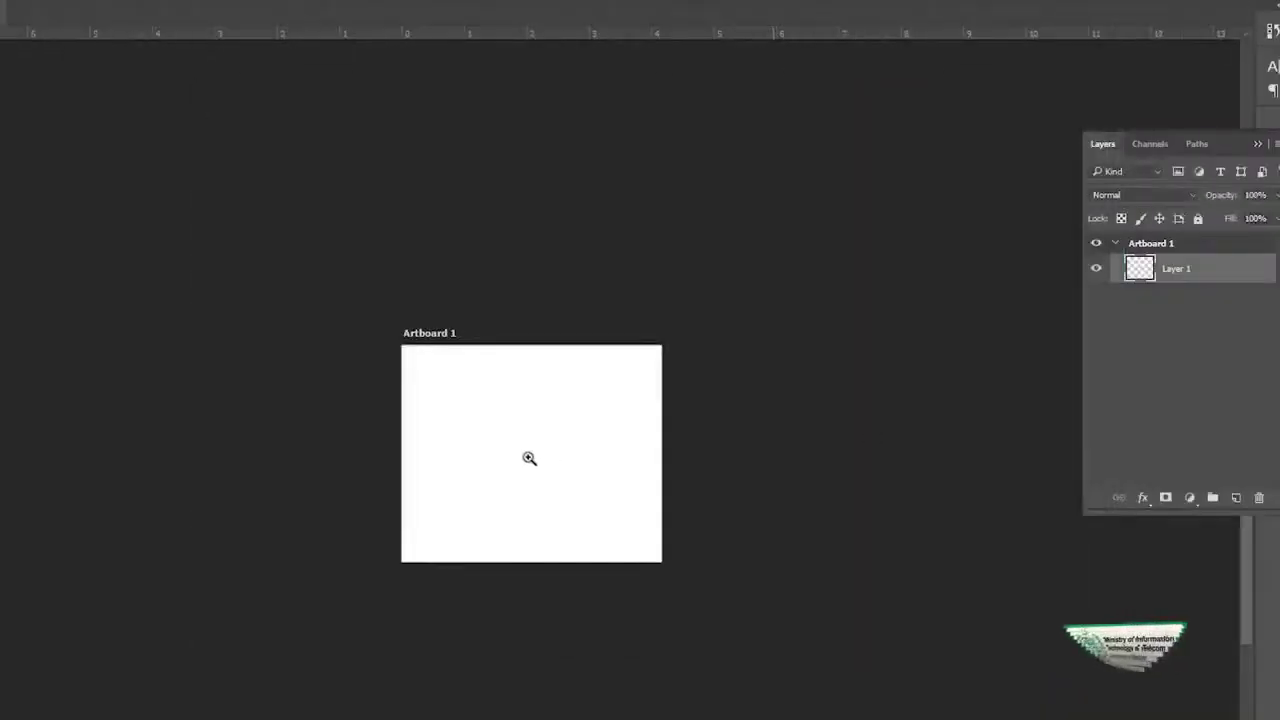
ctrl+click(529, 457)
ctrl+click(529, 457)
drag(555, 446, 569, 433)
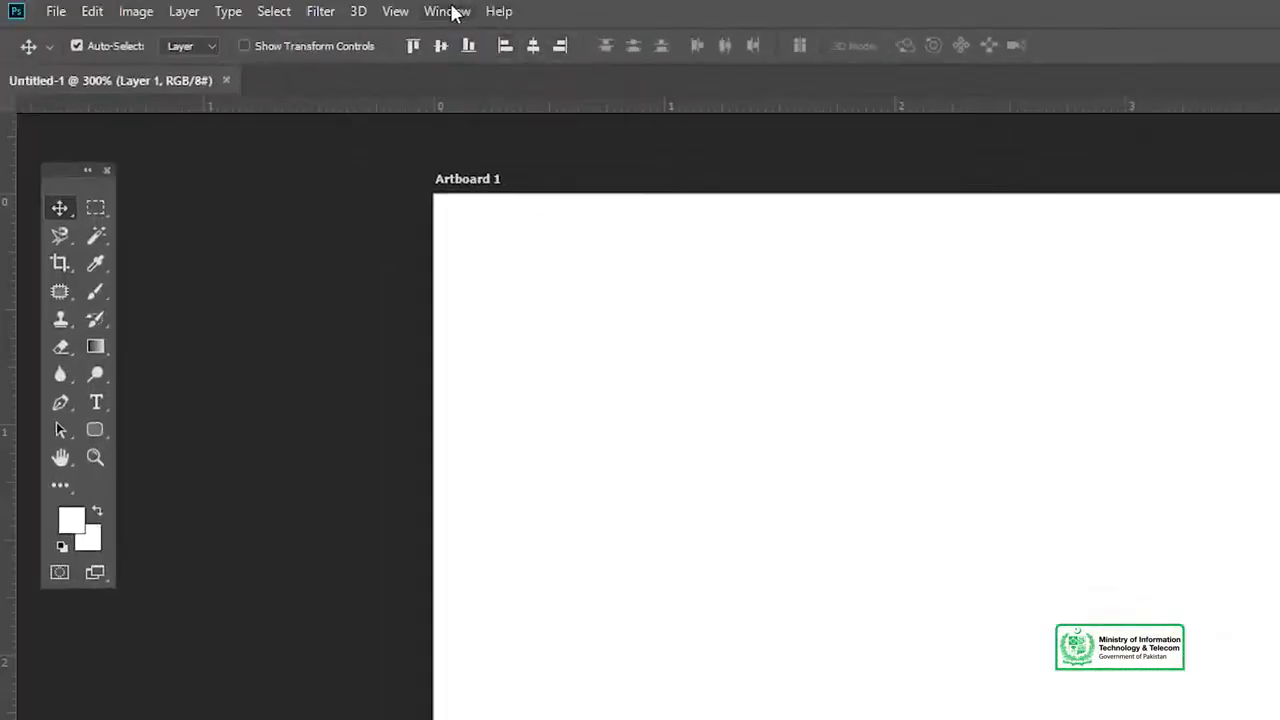
Add a guide layout to the artboard with one column, one row and 0.2 in margins on all sides
click(396, 11)
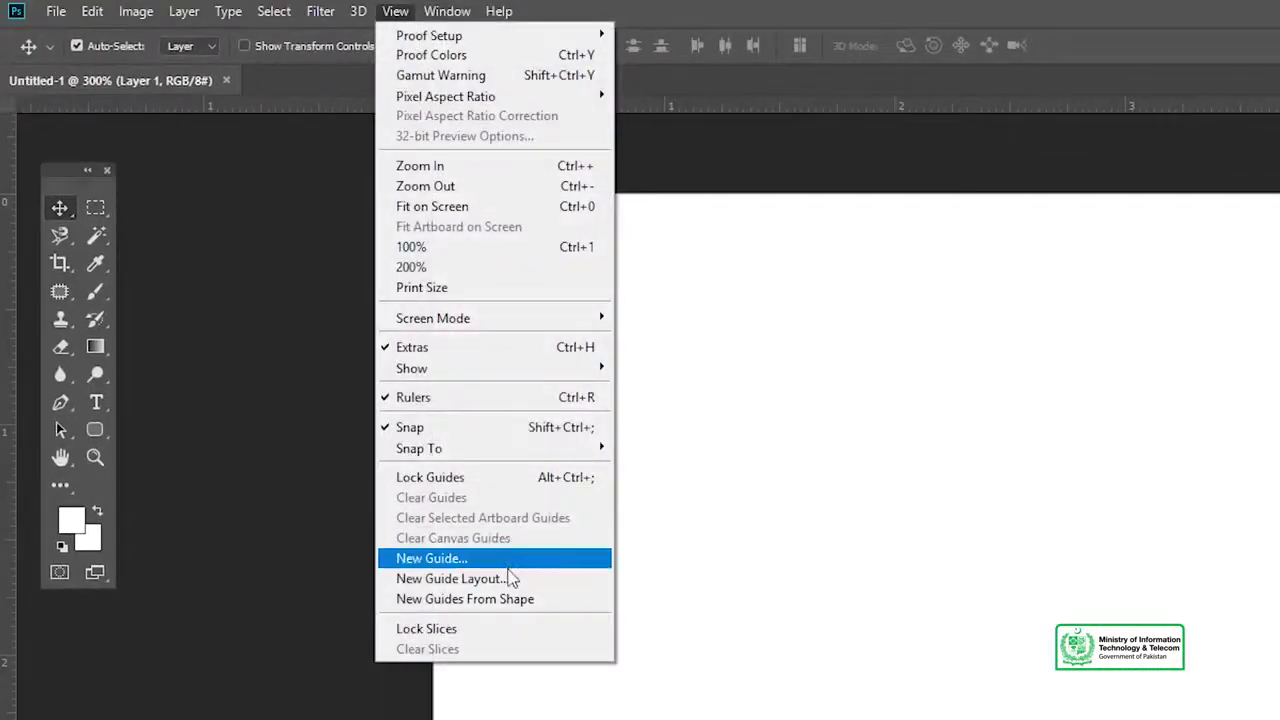
click(508, 580)
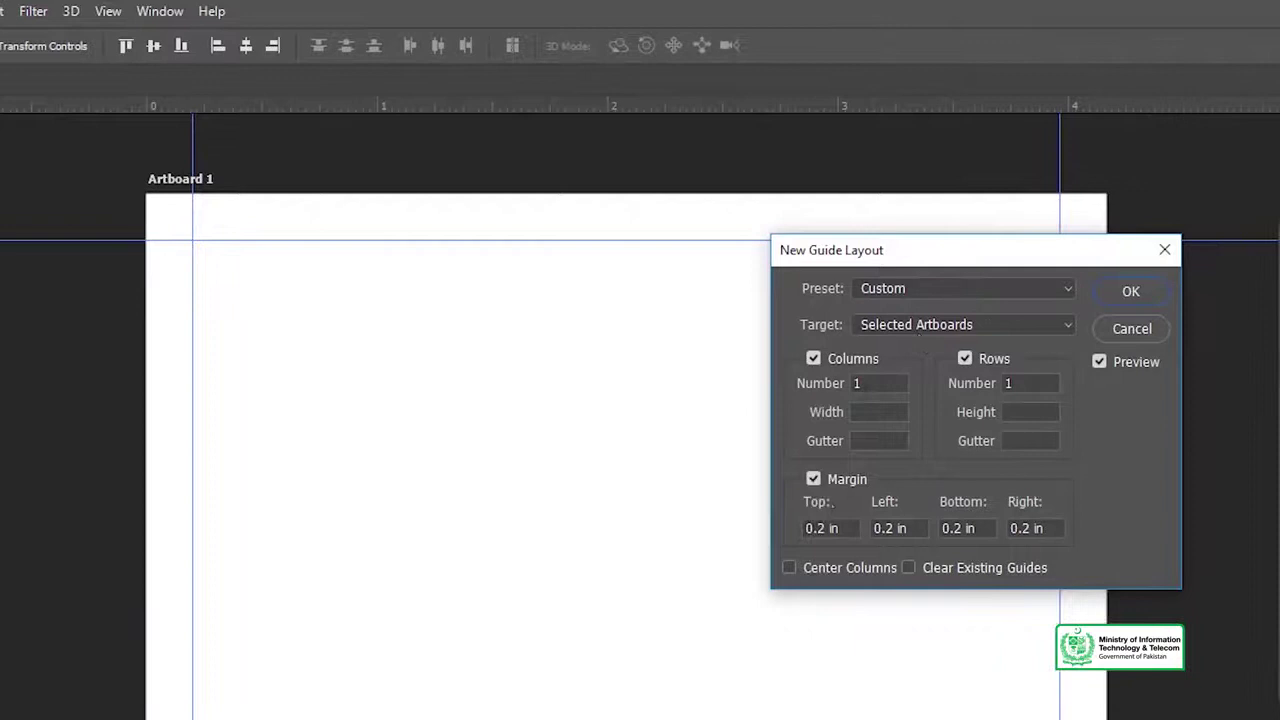
click(1126, 293)
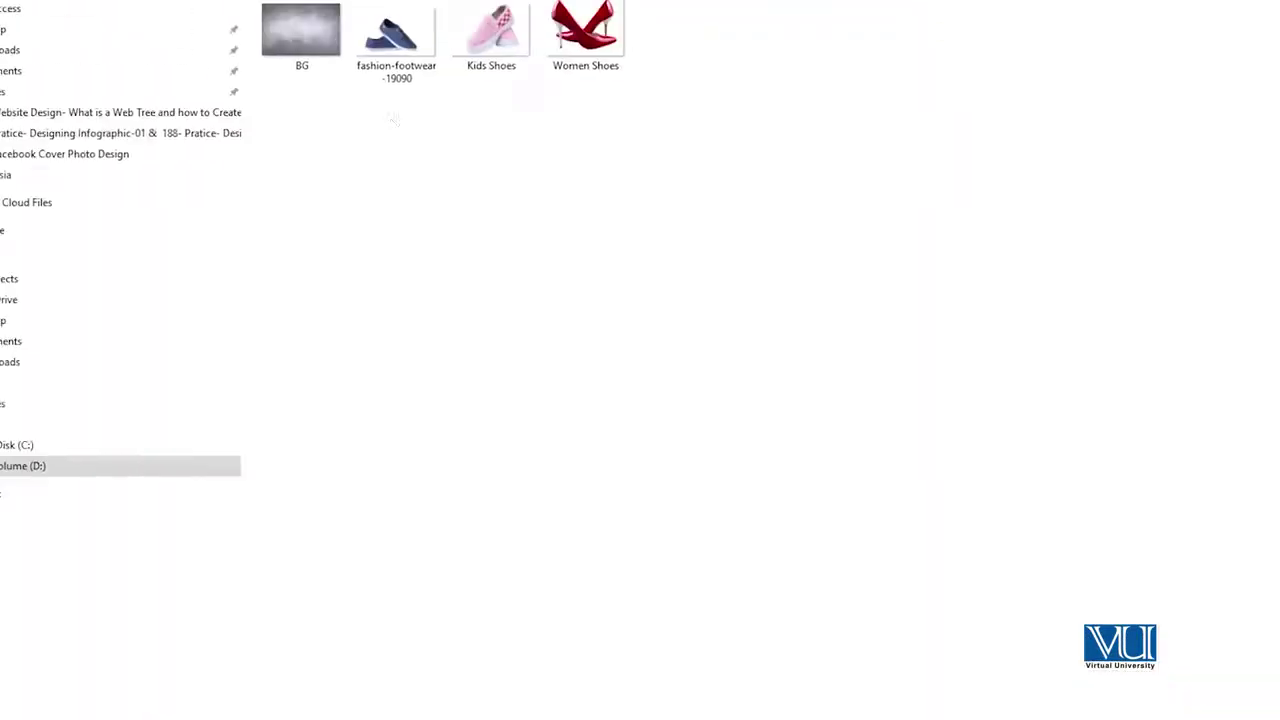
Place the BG texture image on the artboard and scale it up from its centre to cover the whole artboard
drag(371, 112, 675, 263)
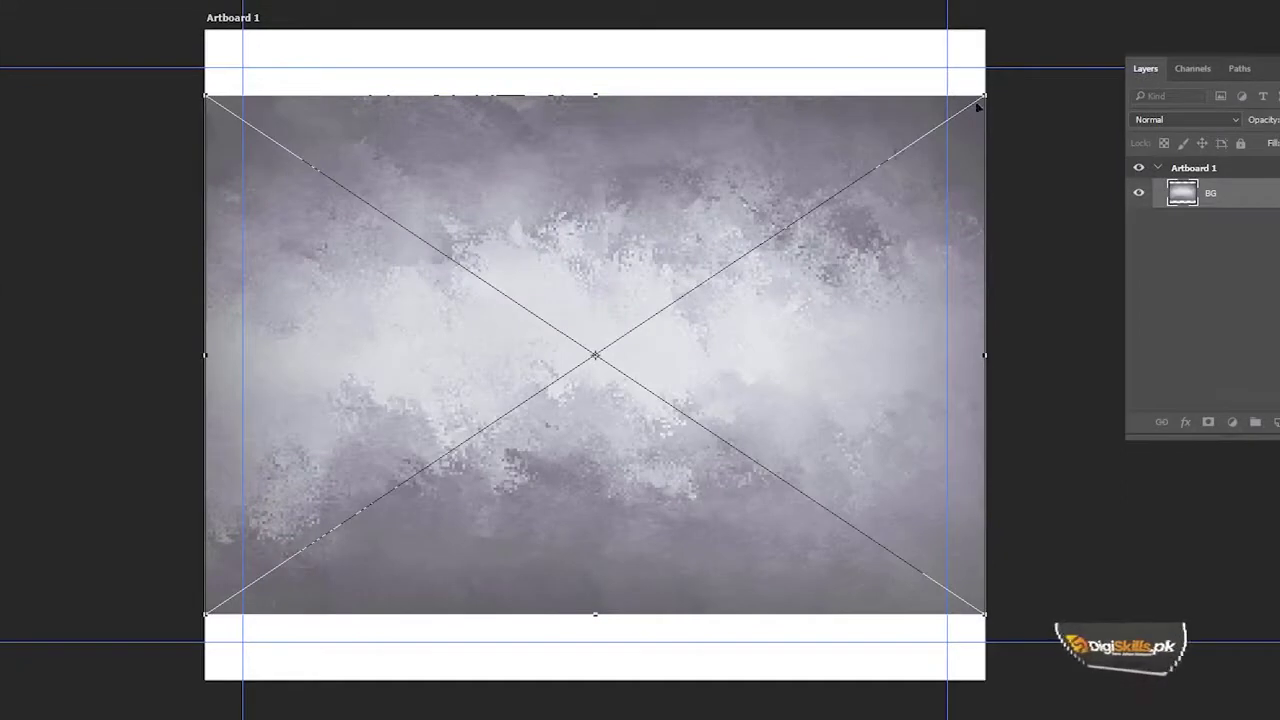
drag(1037, 64, 1094, 21)
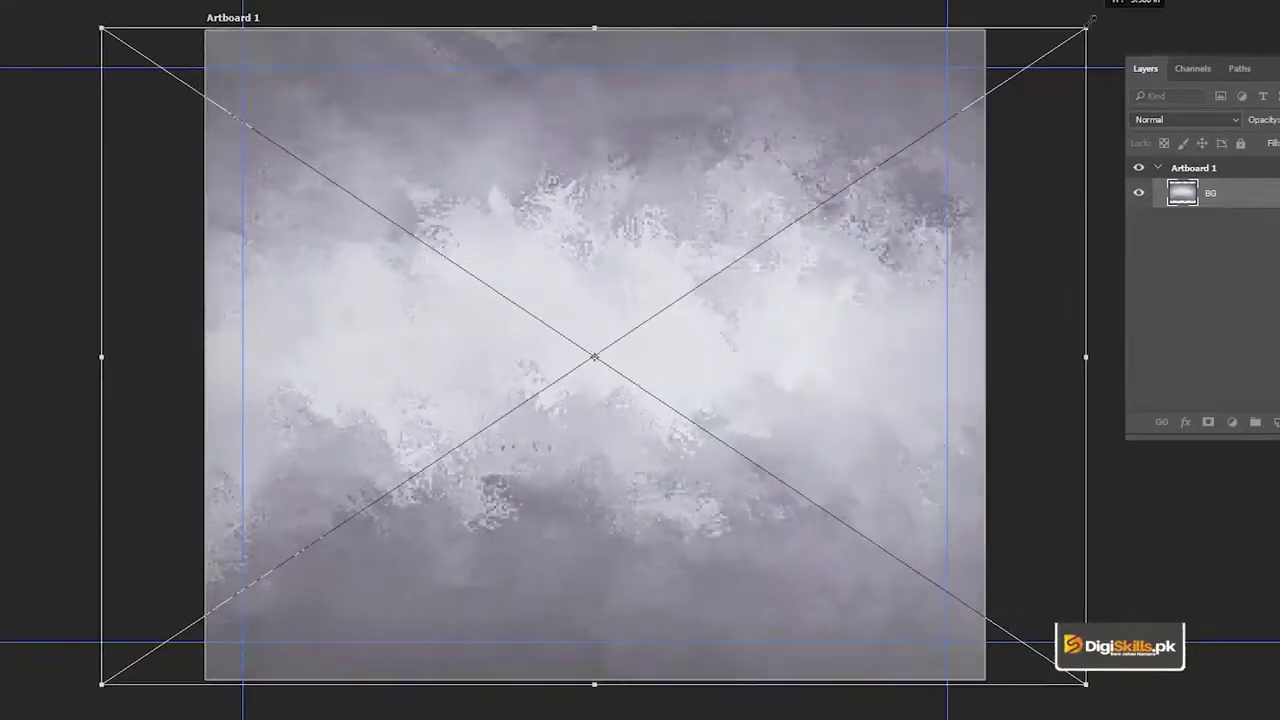
key(Return)
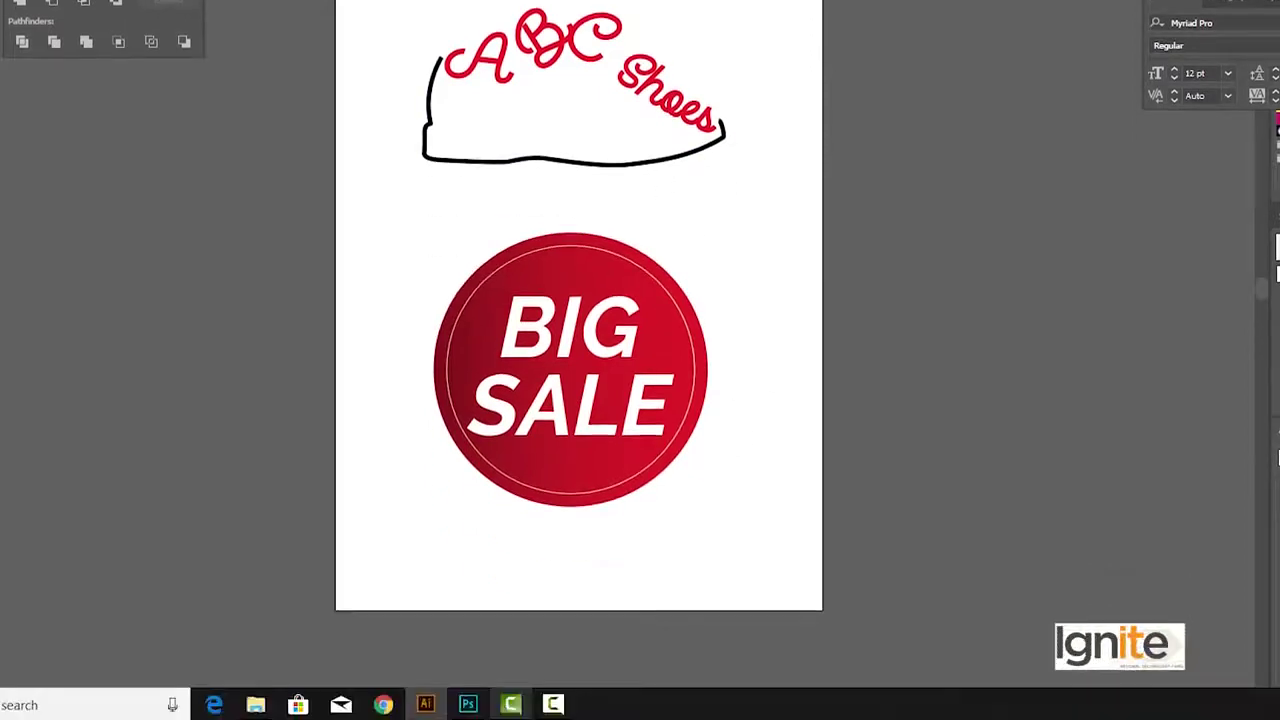
Return to Photoshop, add a new layer above BG, and set the background colour to purple 6752a3
click(470, 705)
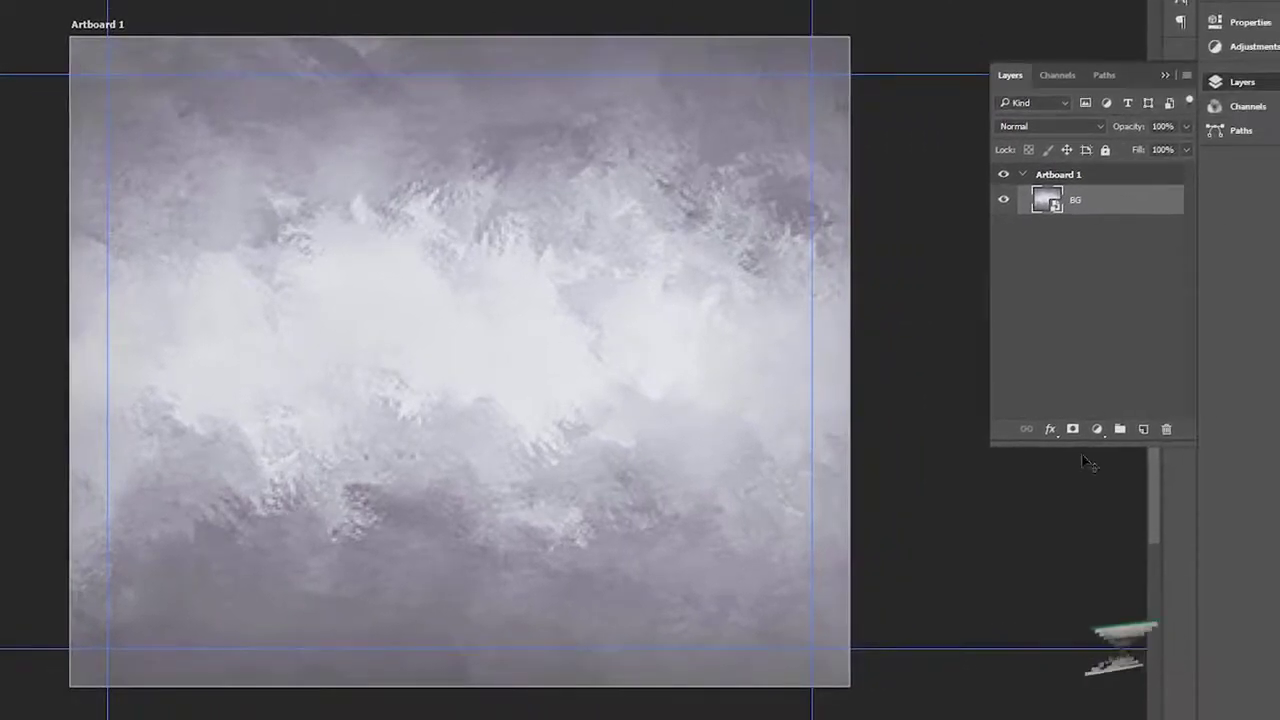
click(1143, 429)
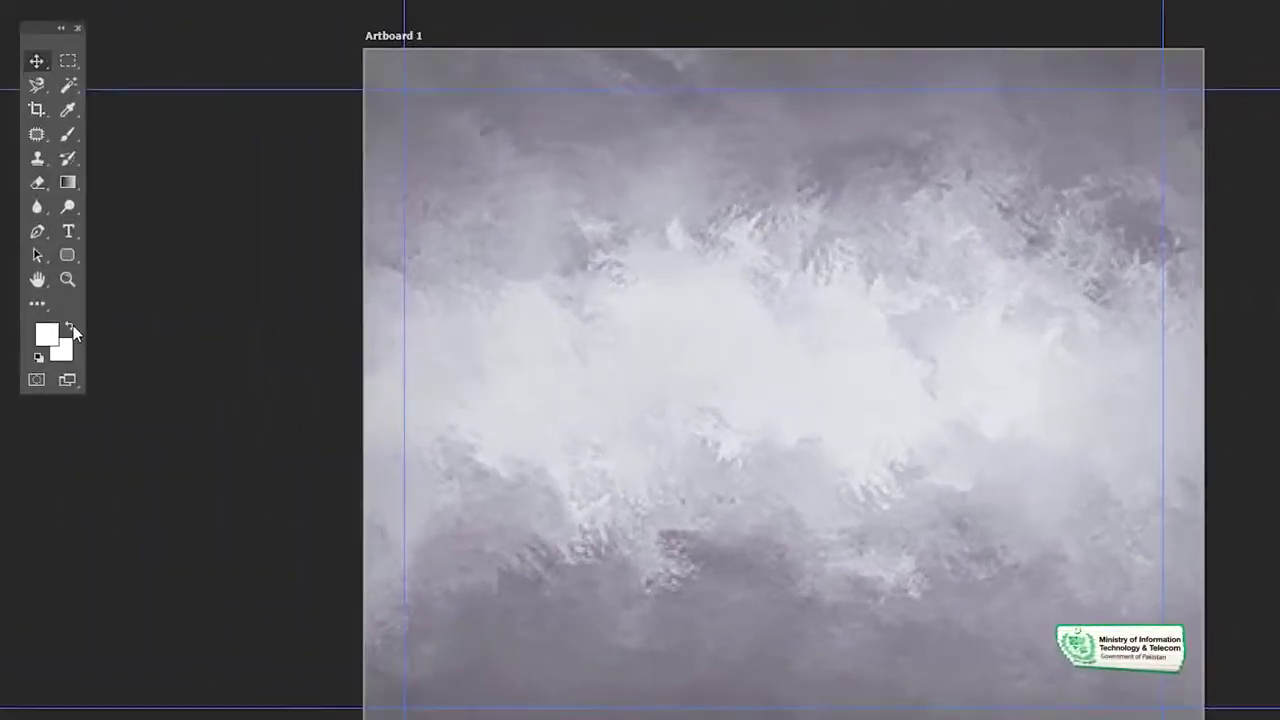
click(68, 352)
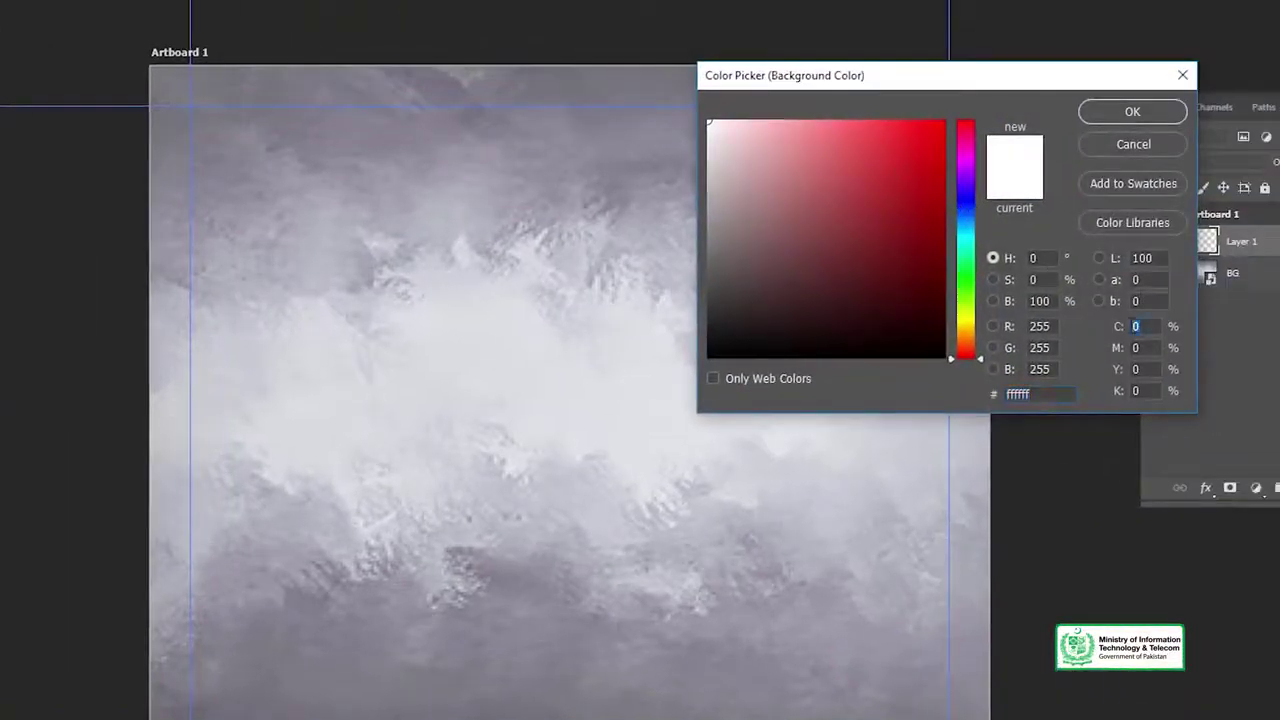
text(67)
text(75)
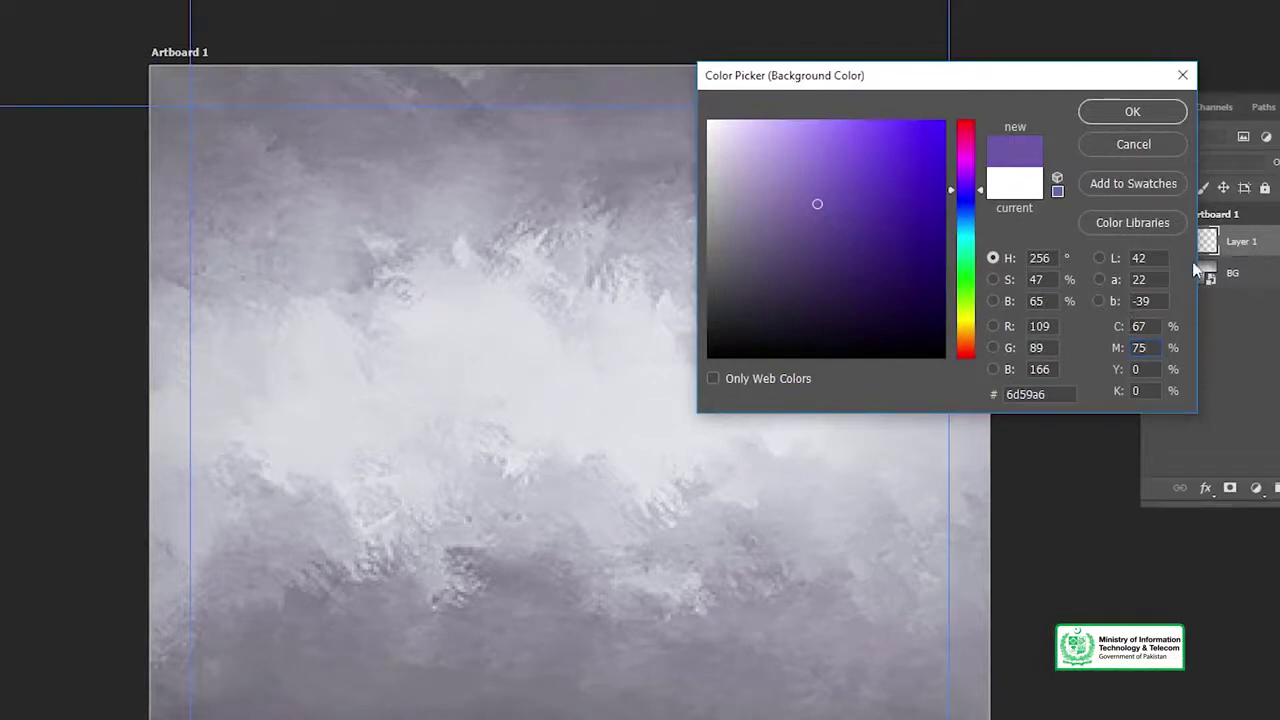
click(826, 209)
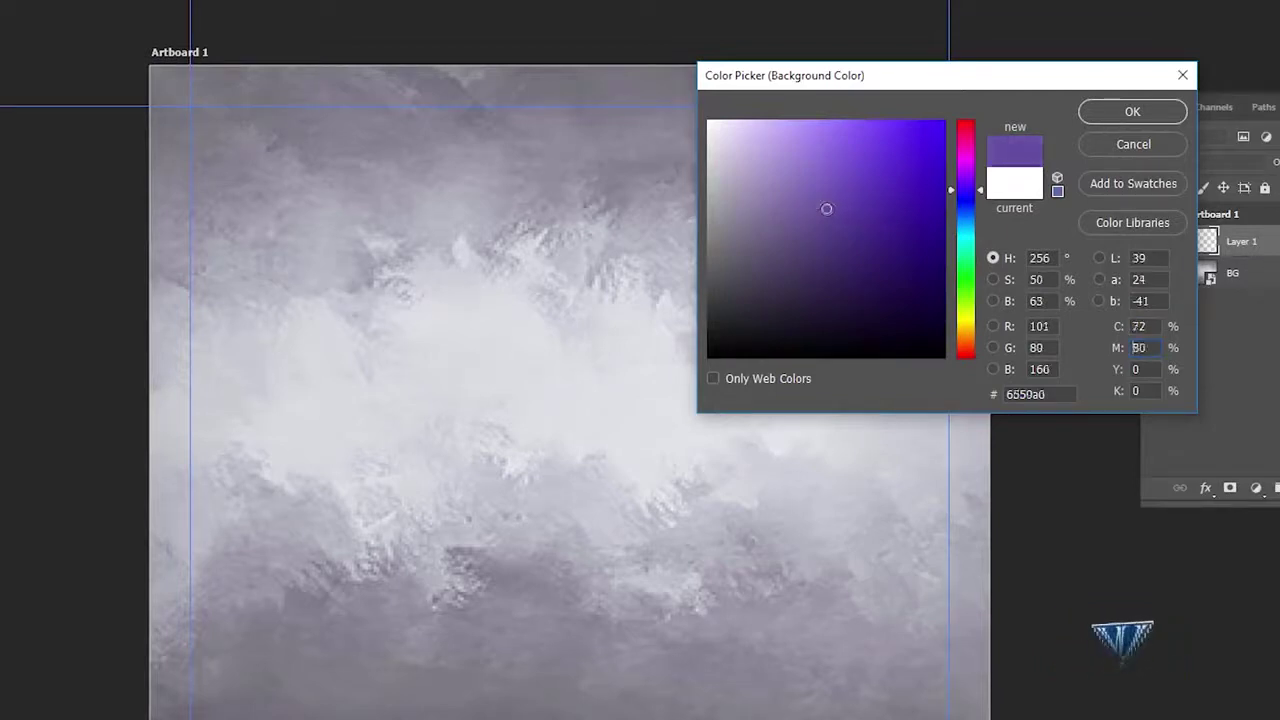
click(826, 206)
click(1122, 111)
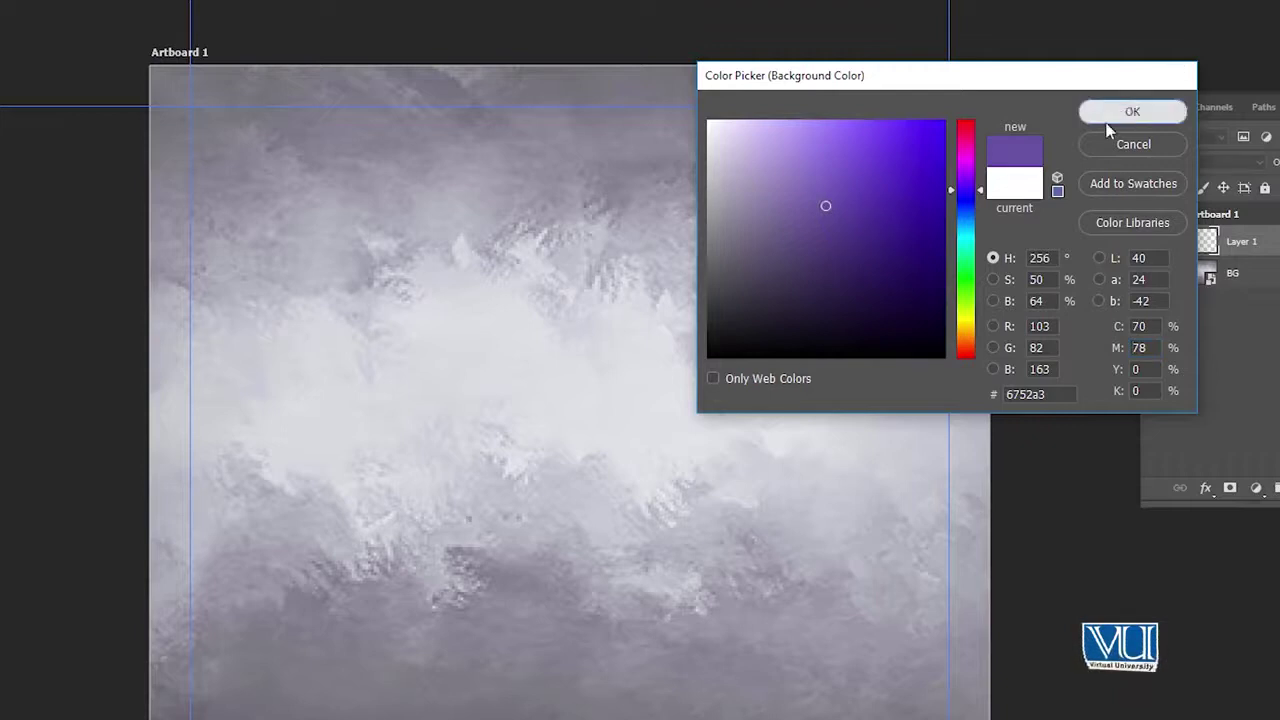
click(1128, 113)
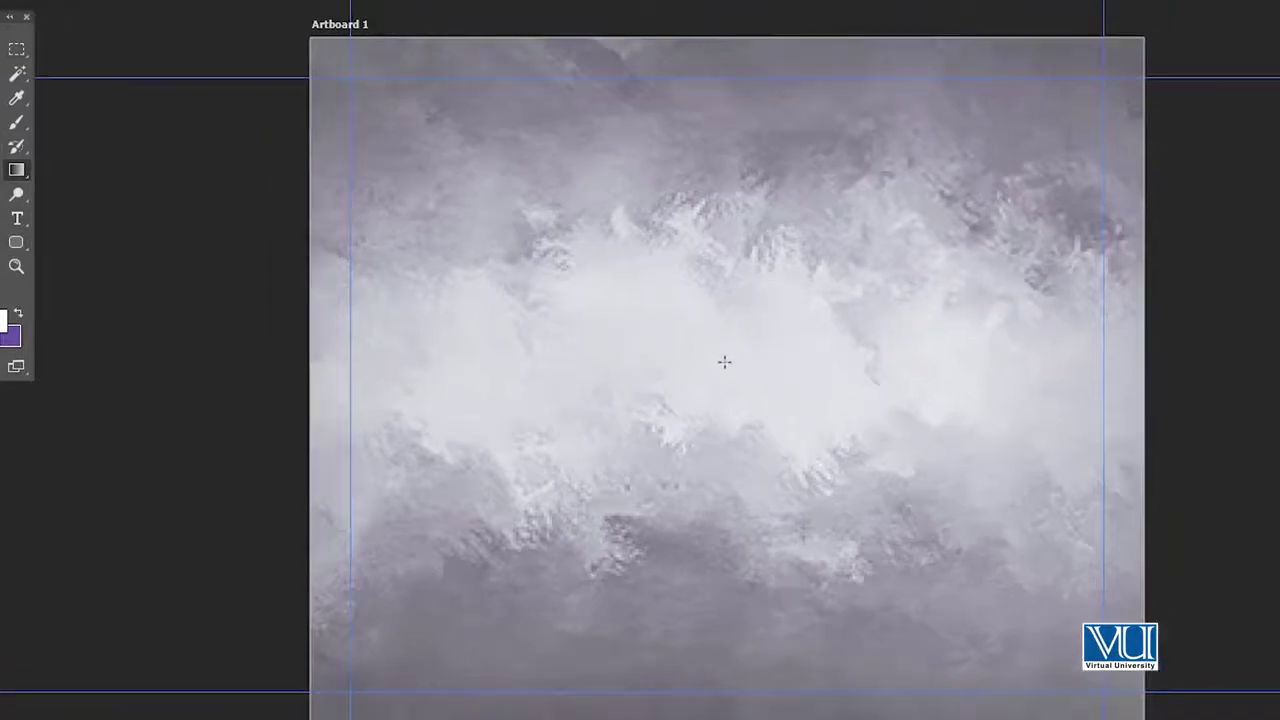
Fill Layer 1 with a radial white-to-purple gradient running from the artboard's centre to its right edge
drag(781, 366, 1164, 370)
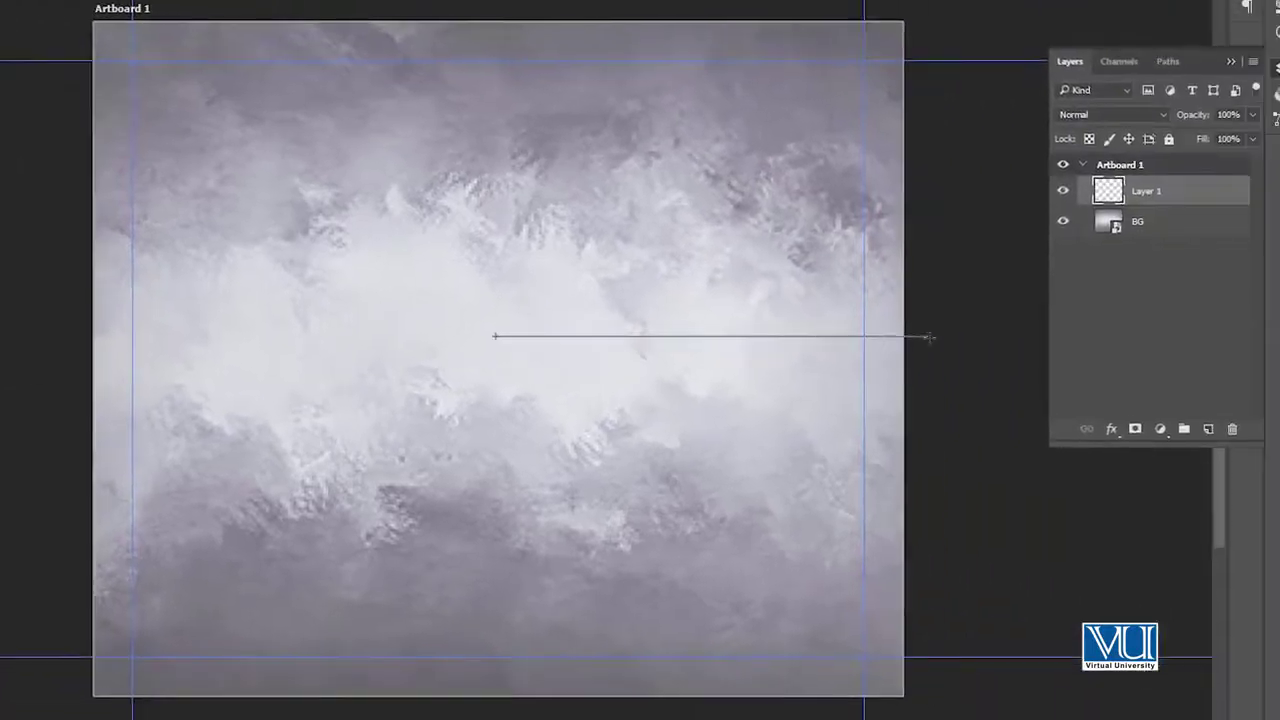
drag(928, 338, 903, 335)
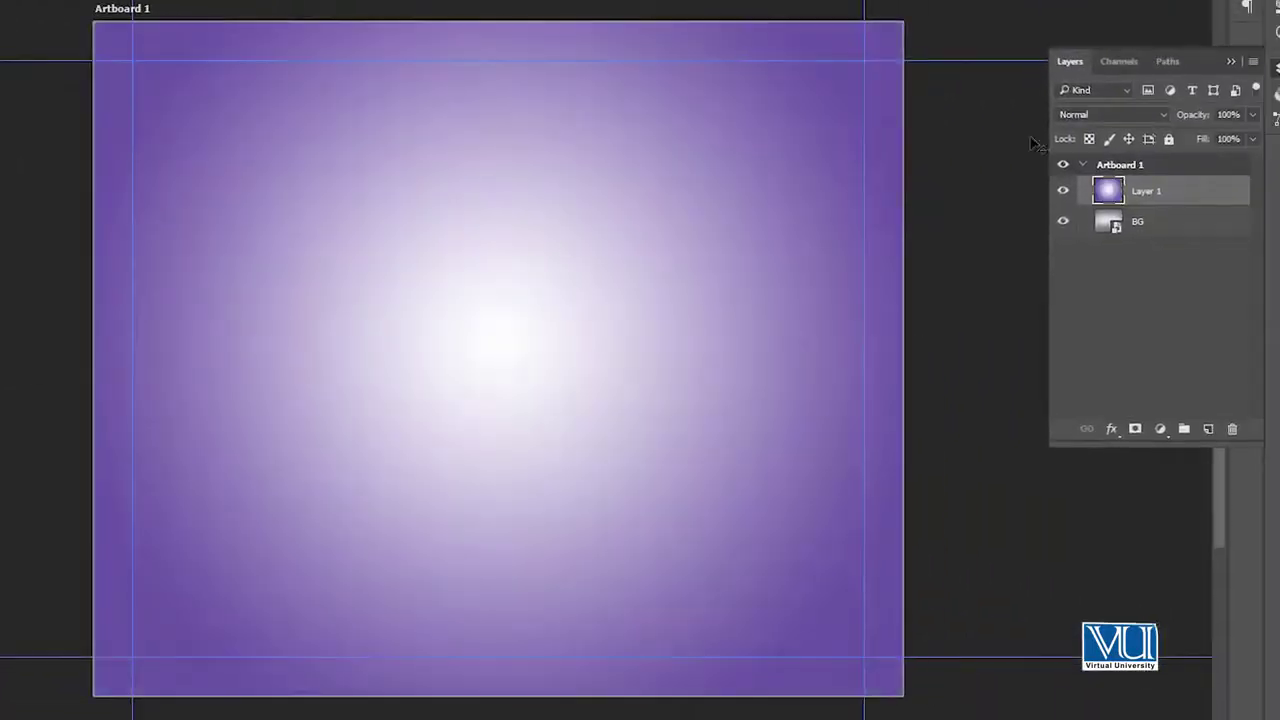
Try successive blend modes on the gradient layer and settle on Hard Light
click(1105, 111)
click(1060, 134)
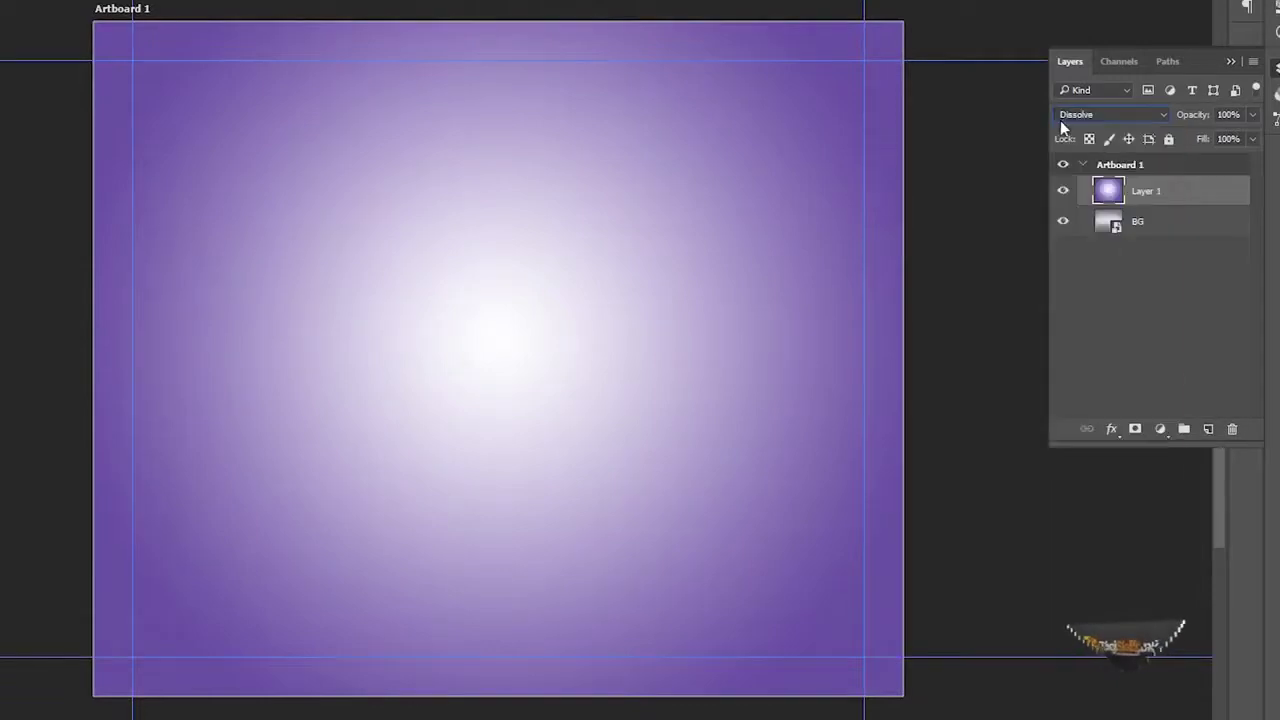
key(Down)
key(Down)
key(Down)
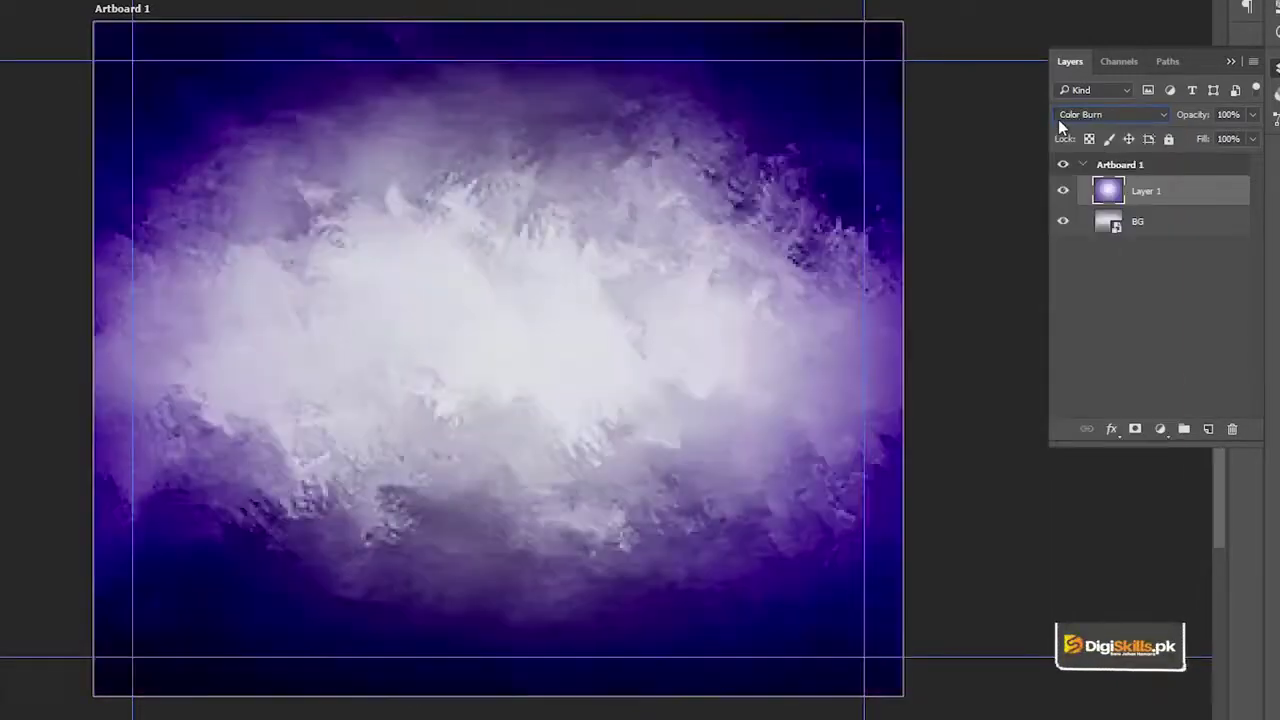
key(Down)
key(Down)
key(Down)
key(Down)
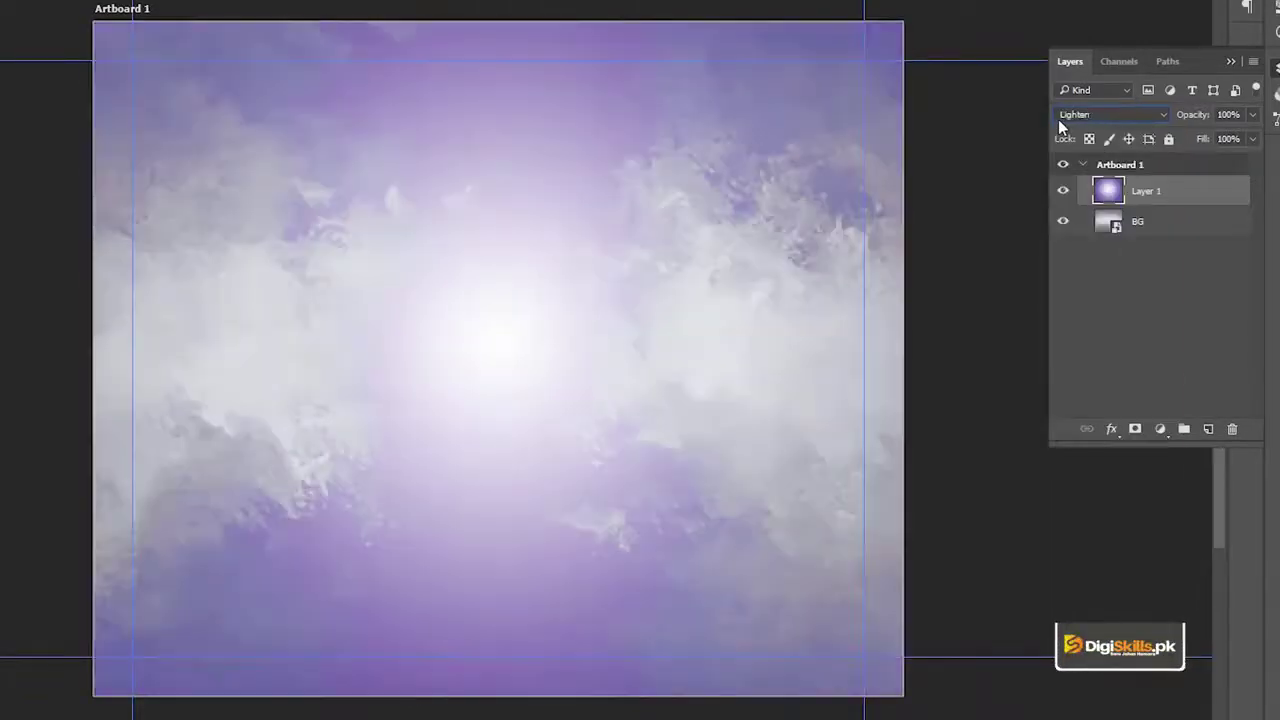
key(Down)
key(Down)
key(Down)
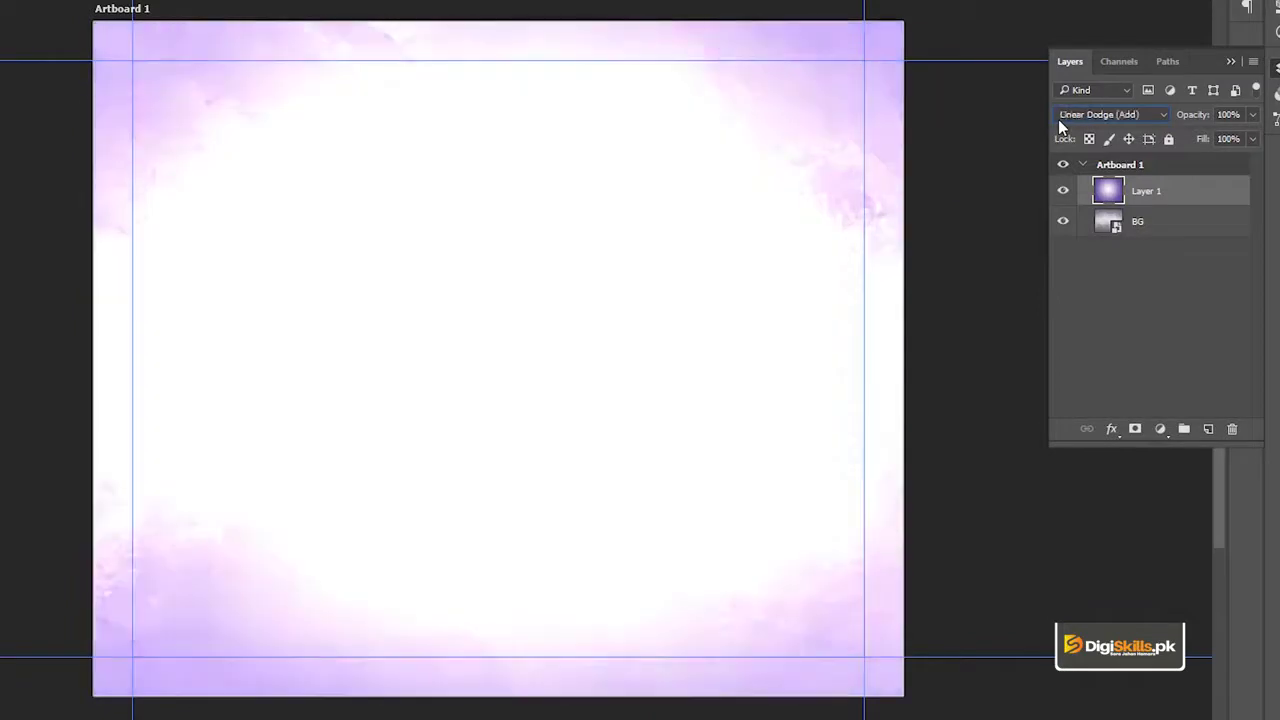
key(Down)
key(Down)
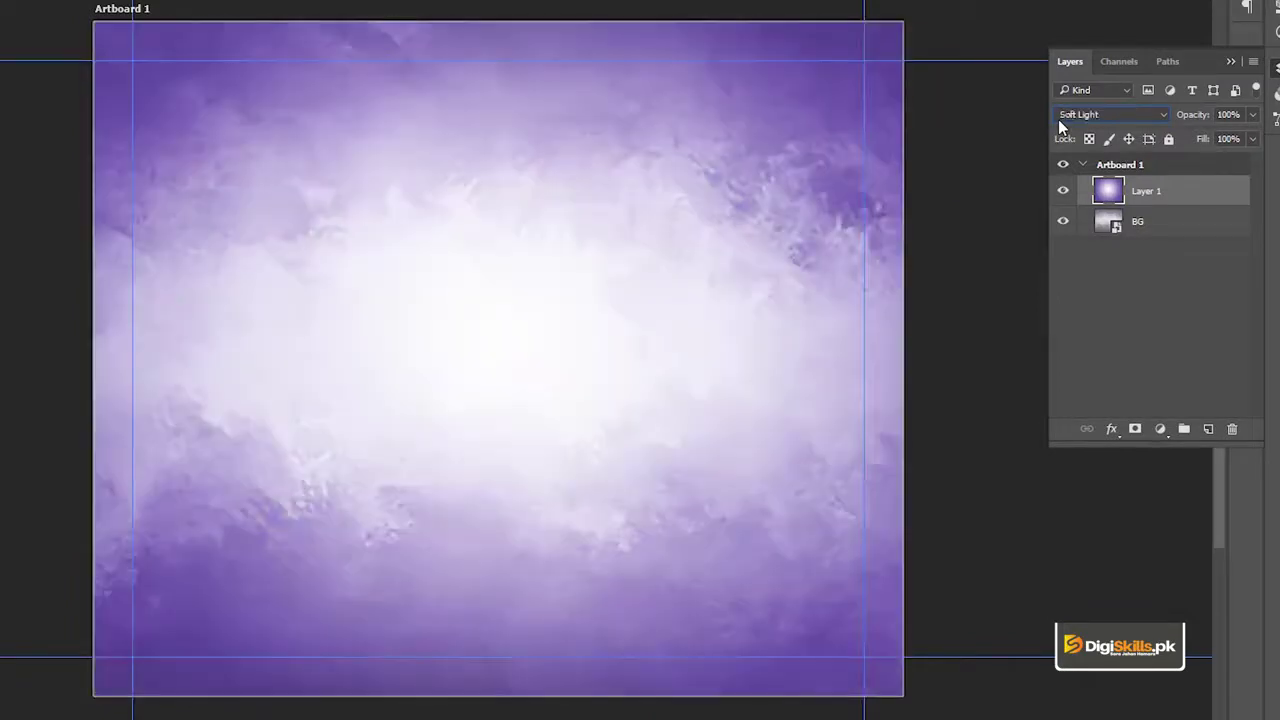
key(Down)
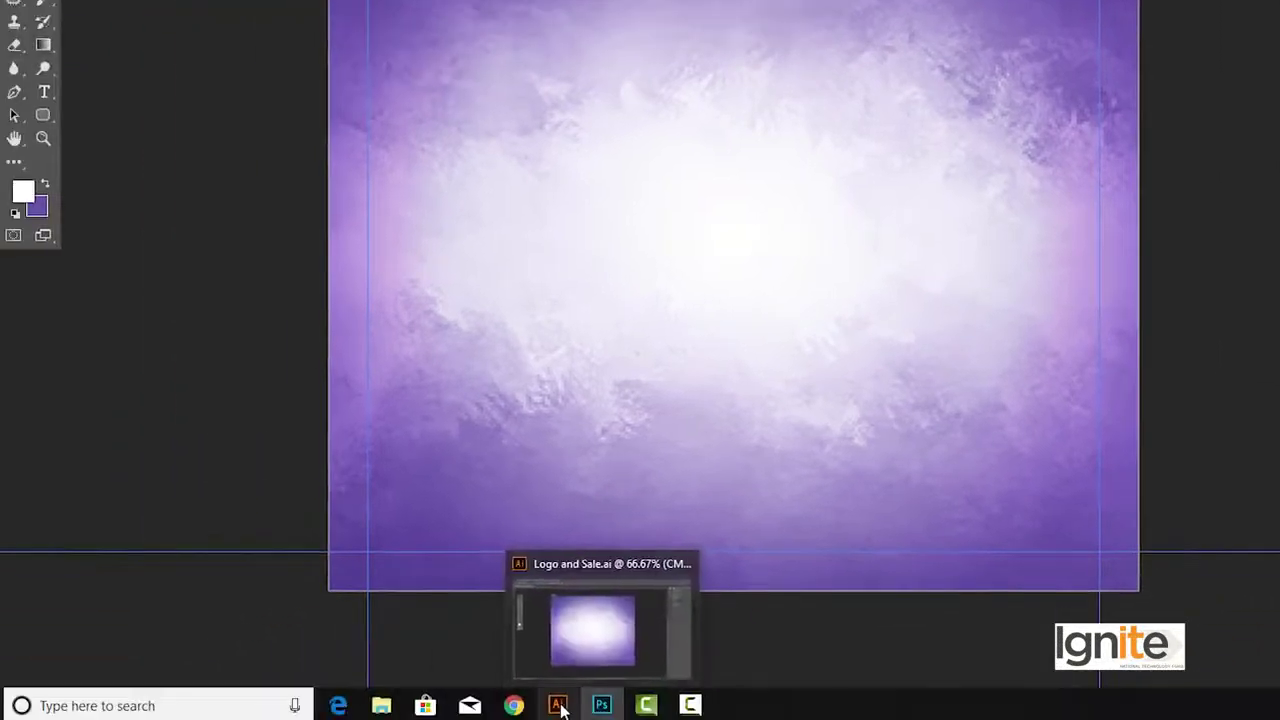
Copy the ABC Shoes logo from the Illustrator file and paste it into the Photoshop artboard as a smart object
click(560, 706)
click(680, 245)
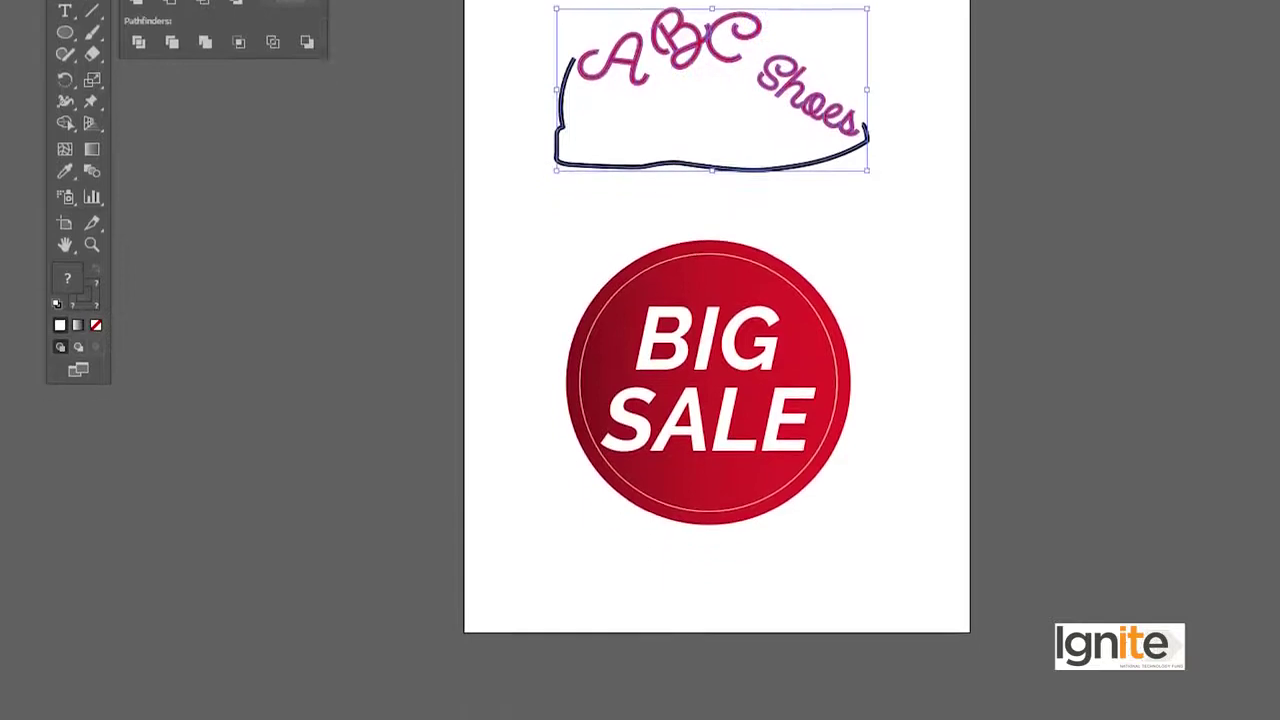
click(597, 704)
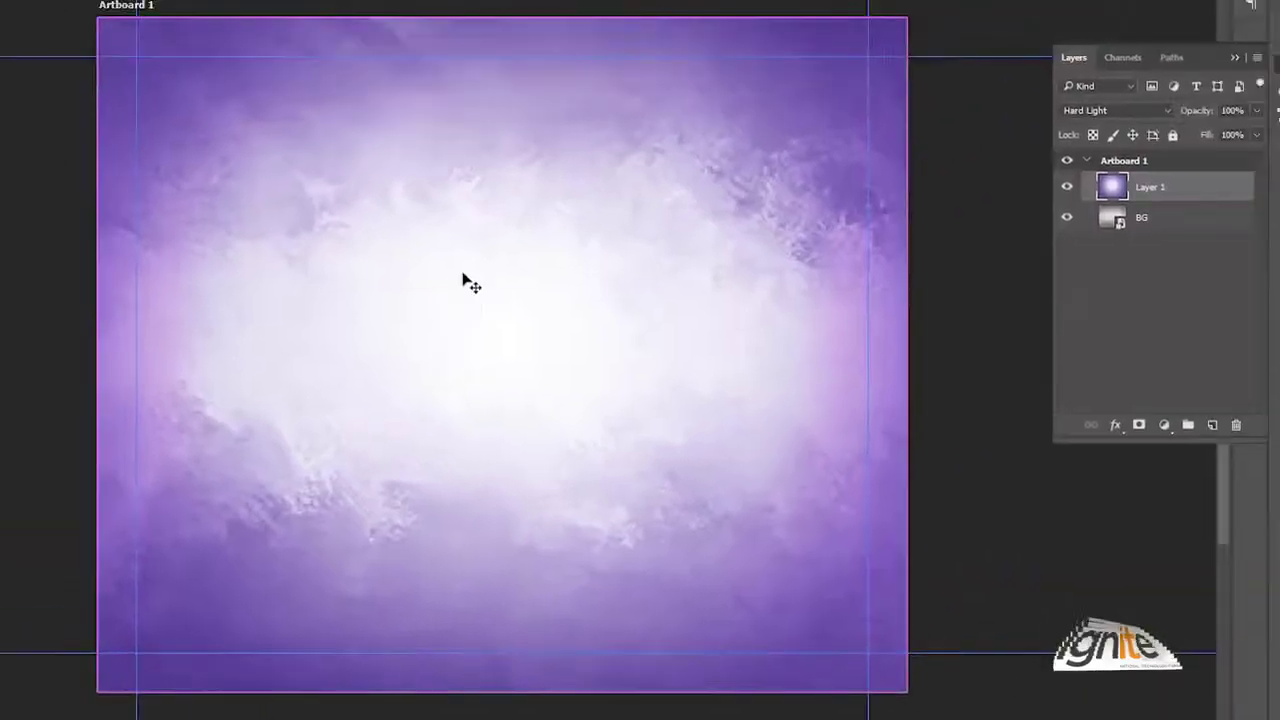
key(ctrl+v)
click(607, 110)
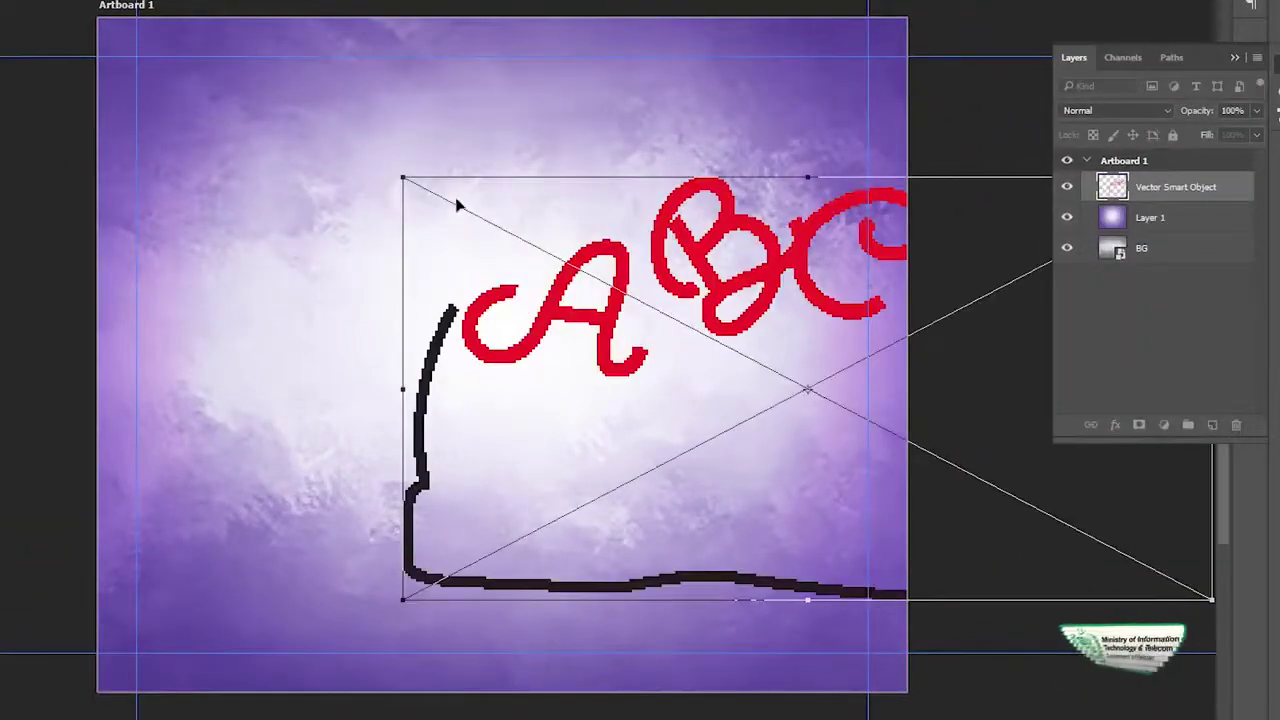
Scale the ABC Shoes logo down into the artboard's upper-left margin corner, commit it and collapse the Libraries
drag(404, 178, 199, 70)
key(Return)
key(shift+alt+h)
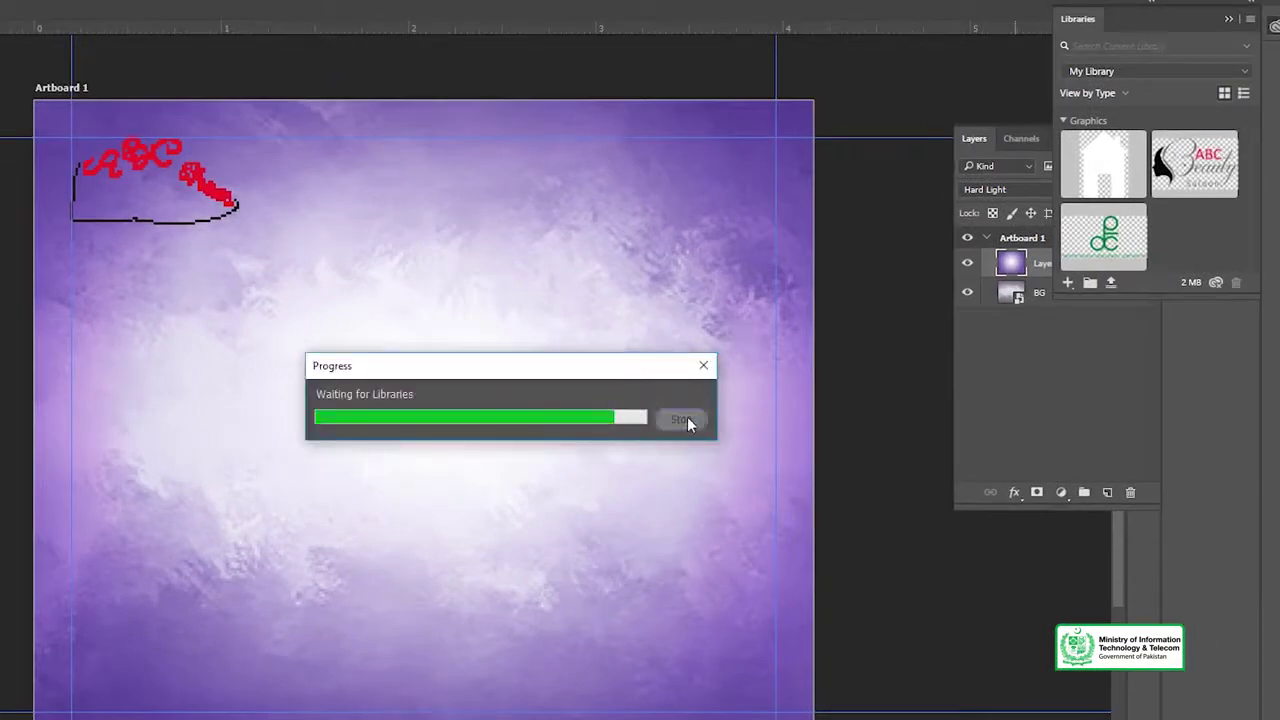
click(1229, 19)
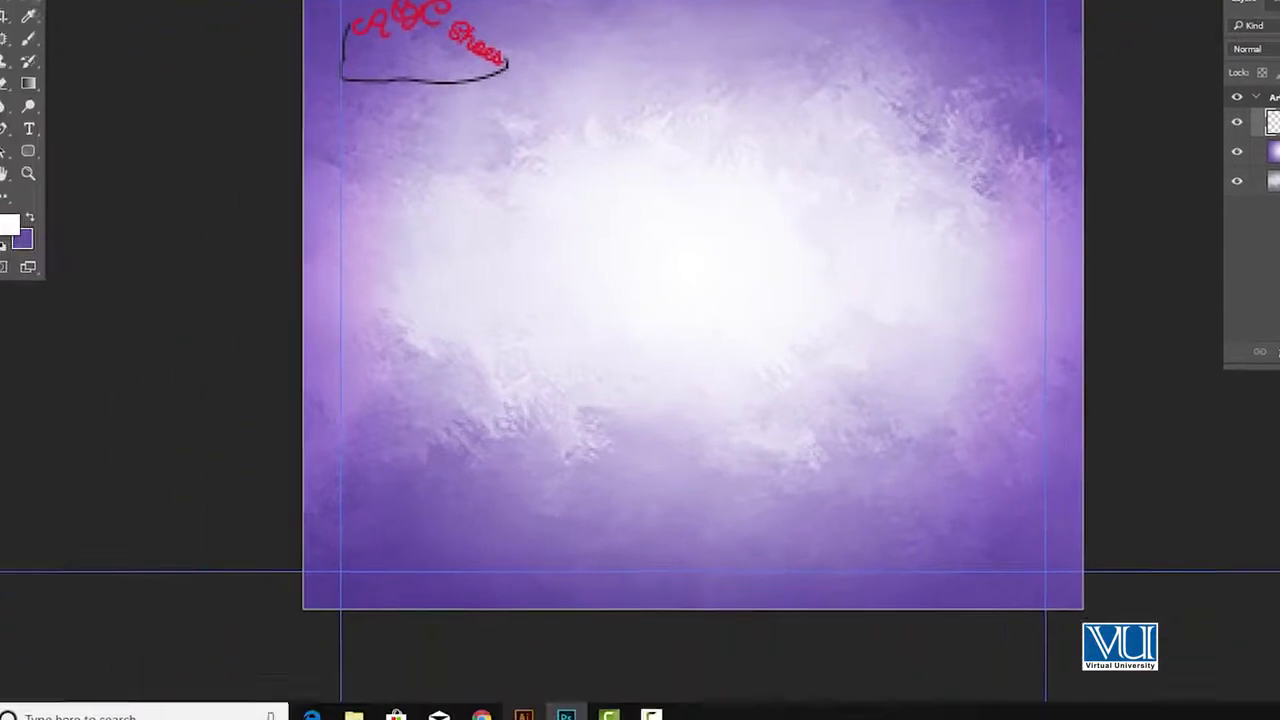
Place the fashion-footwear-19090 shoe image from File Explorer onto the artboard
click(553, 706)
click(550, 706)
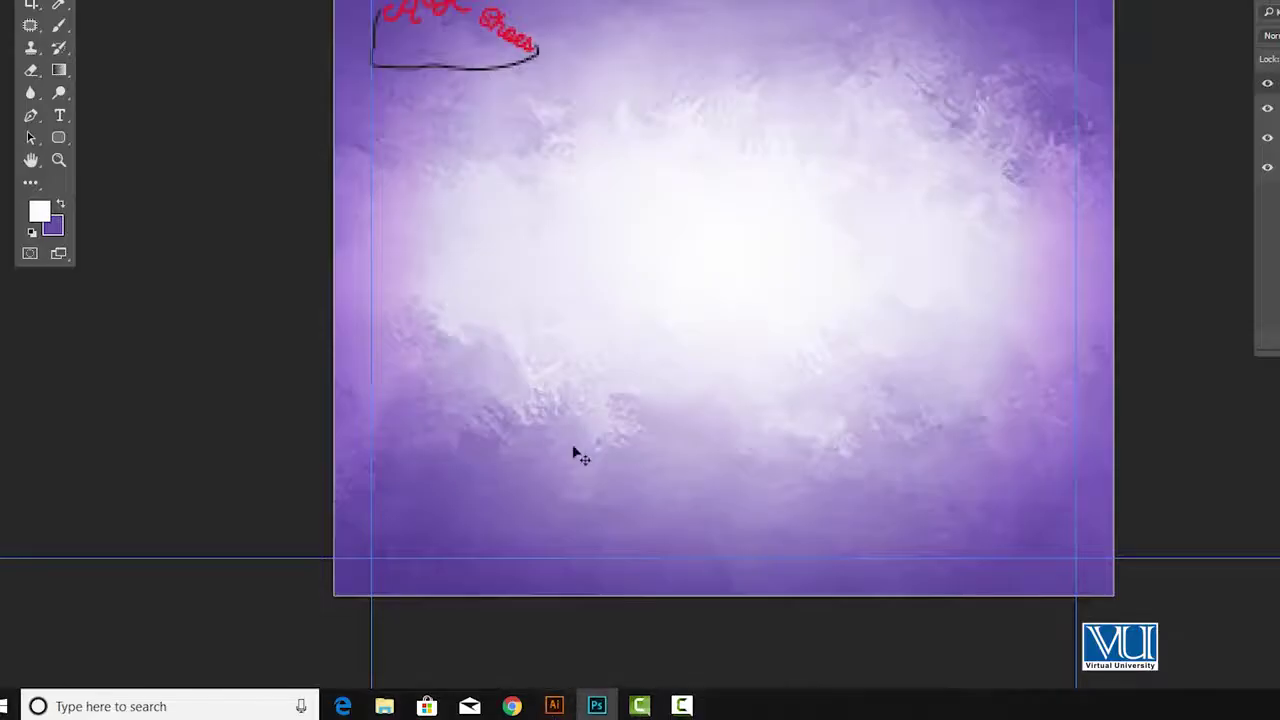
click(383, 706)
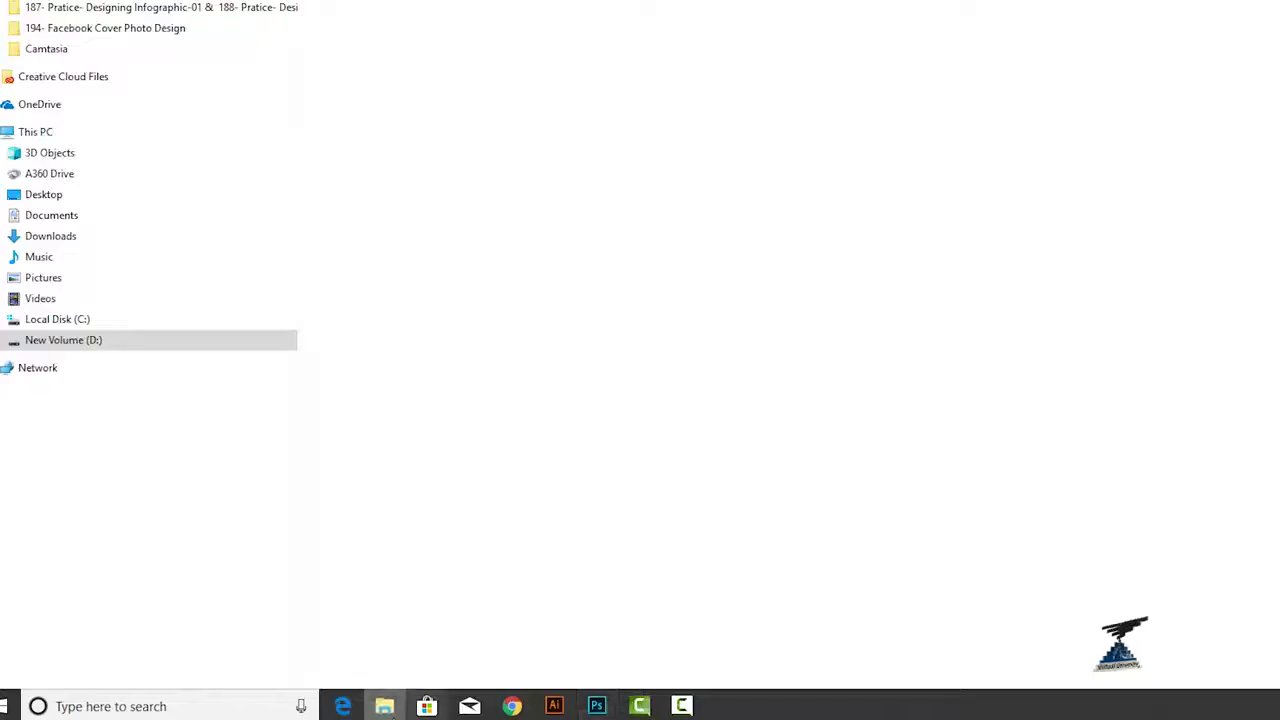
drag(452, 100, 703, 320)
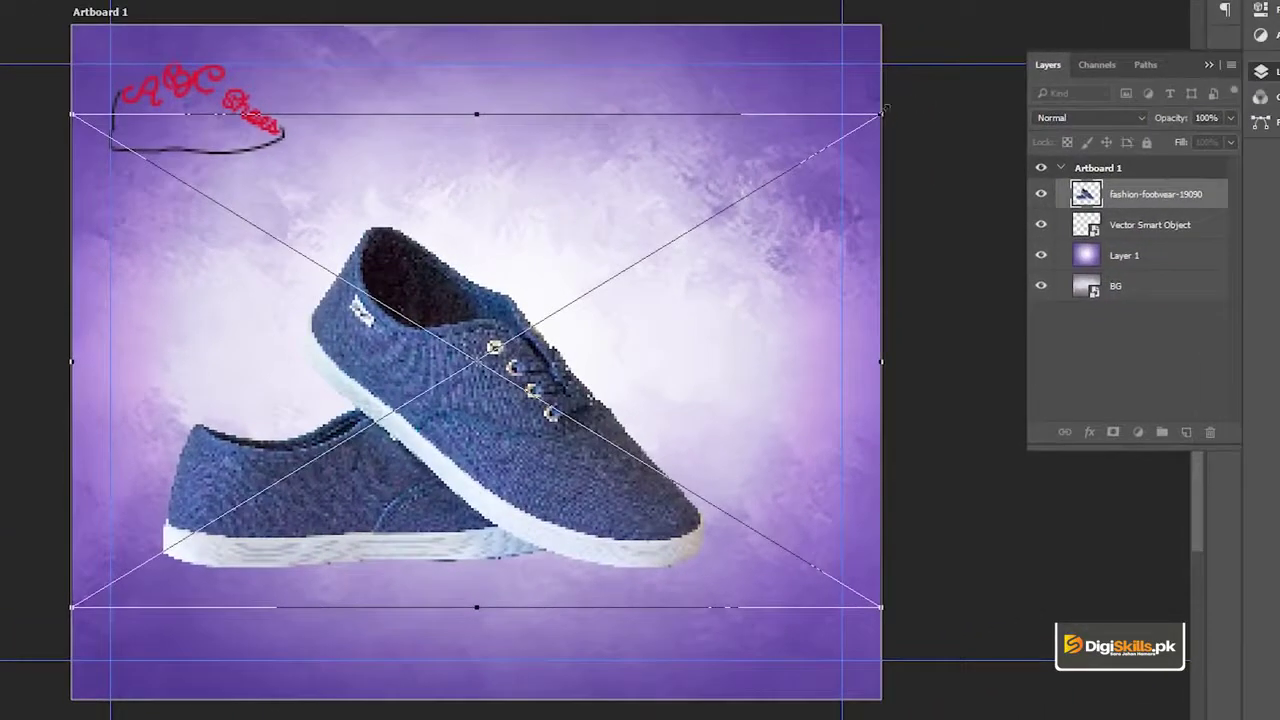
Scale the shoe image down slightly, position it around the artboard's centre and commit the placement
drag(885, 106, 916, 92)
drag(515, 444, 558, 411)
drag(953, 62, 888, 103)
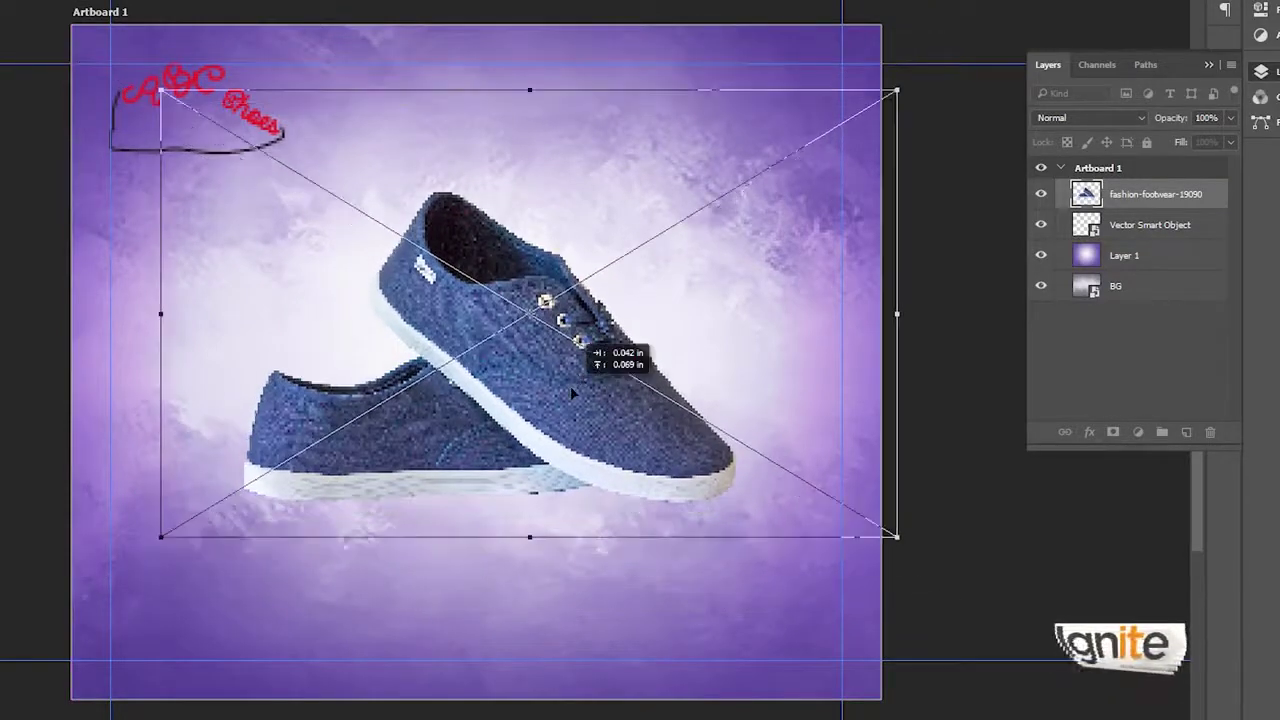
key(Return)
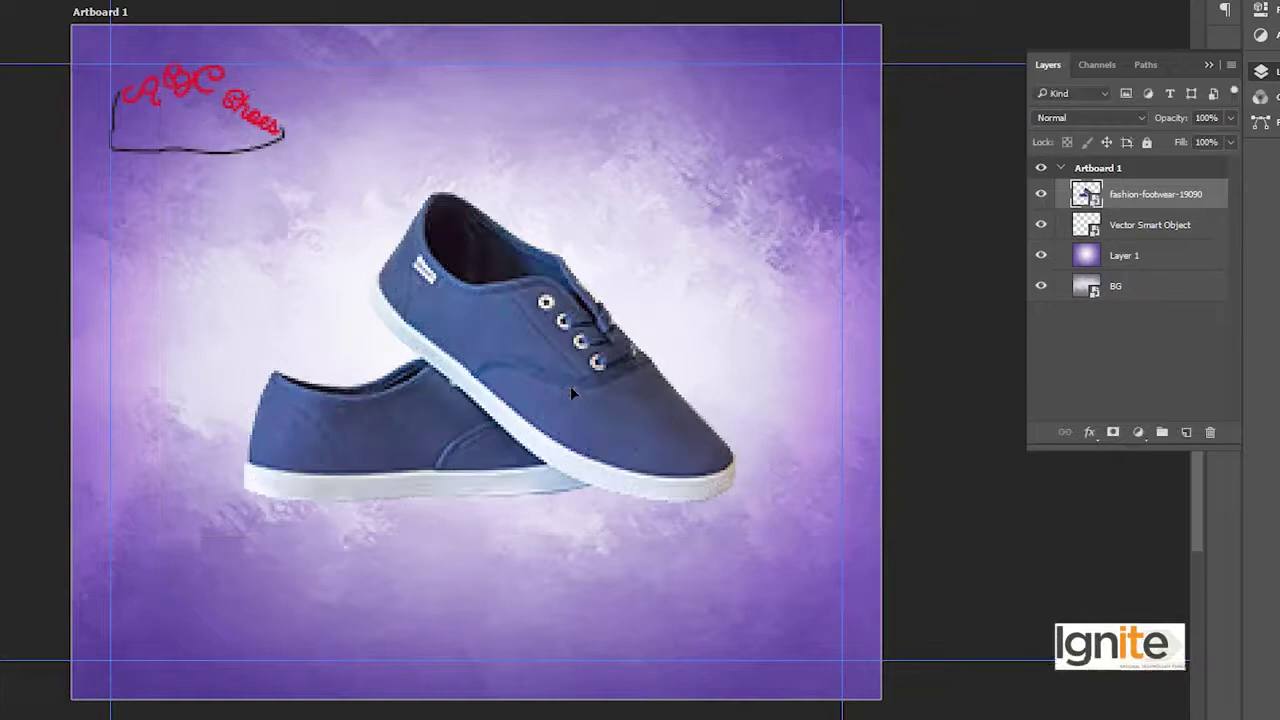
drag(571, 393, 564, 385)
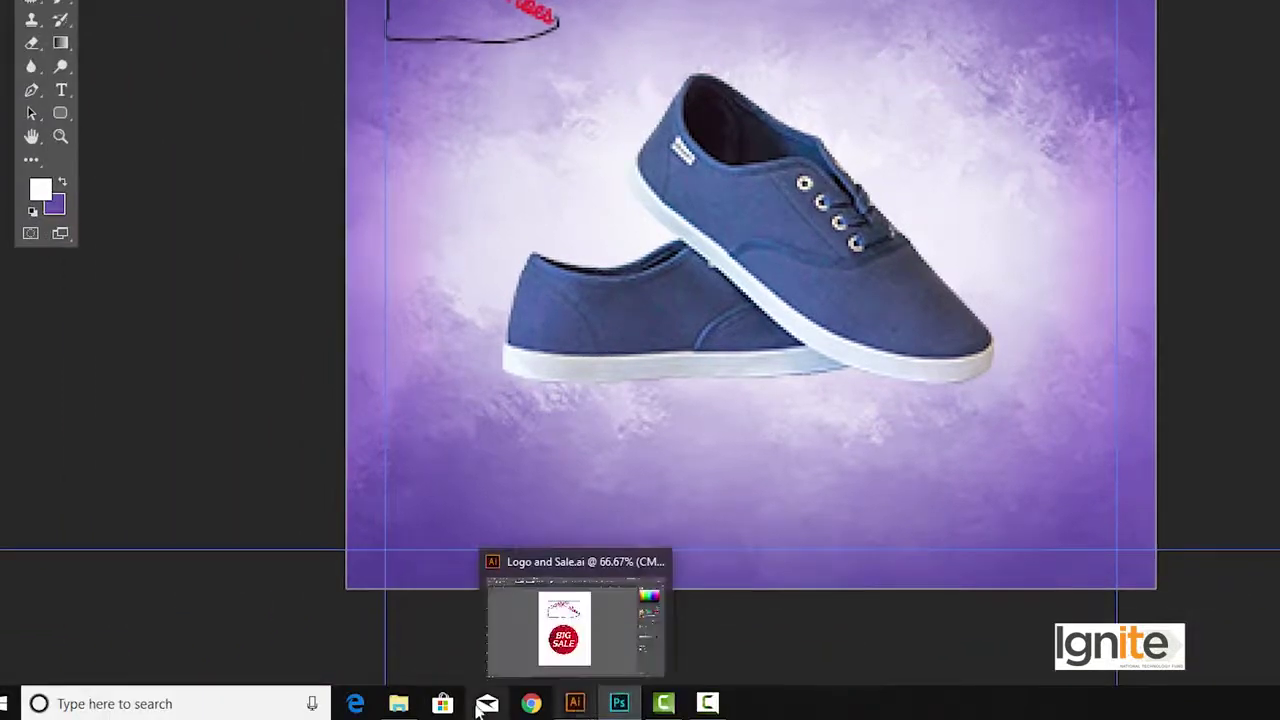
Copy the BIG SALE badge from the Illustrator file and paste it into the Photoshop artboard as a smart object
mouse_move(399, 706)
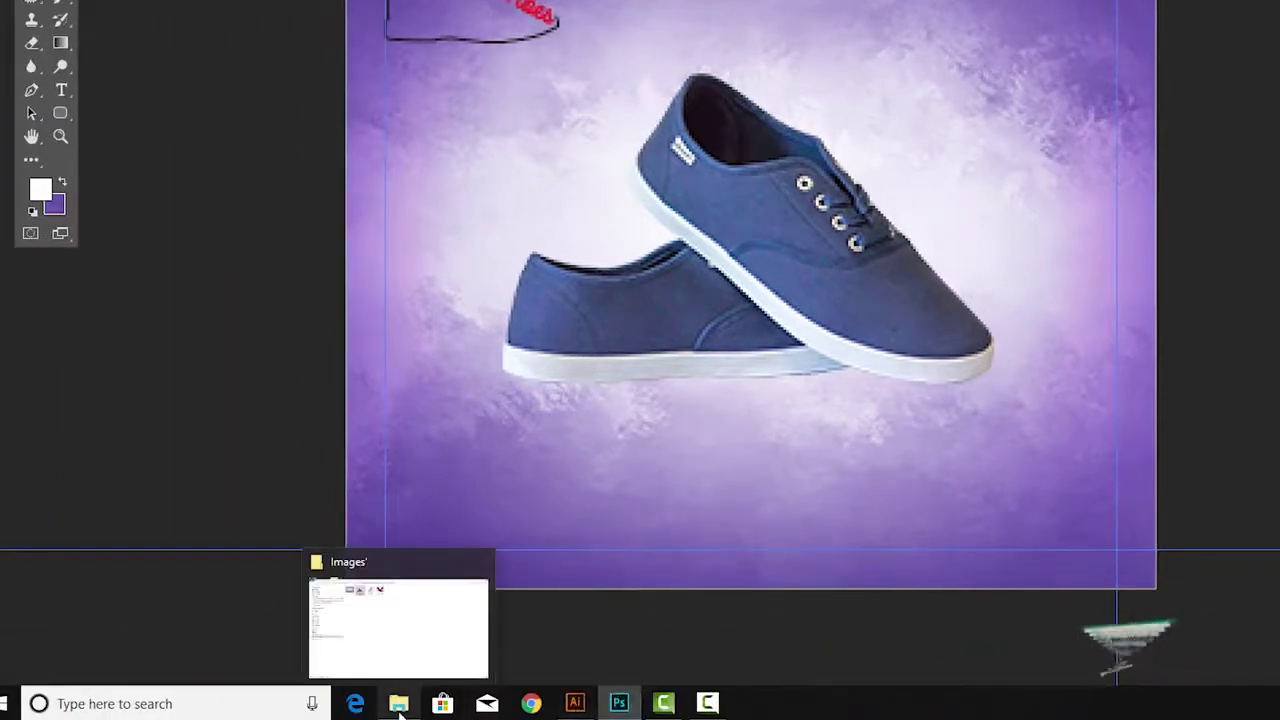
click(399, 706)
click(575, 706)
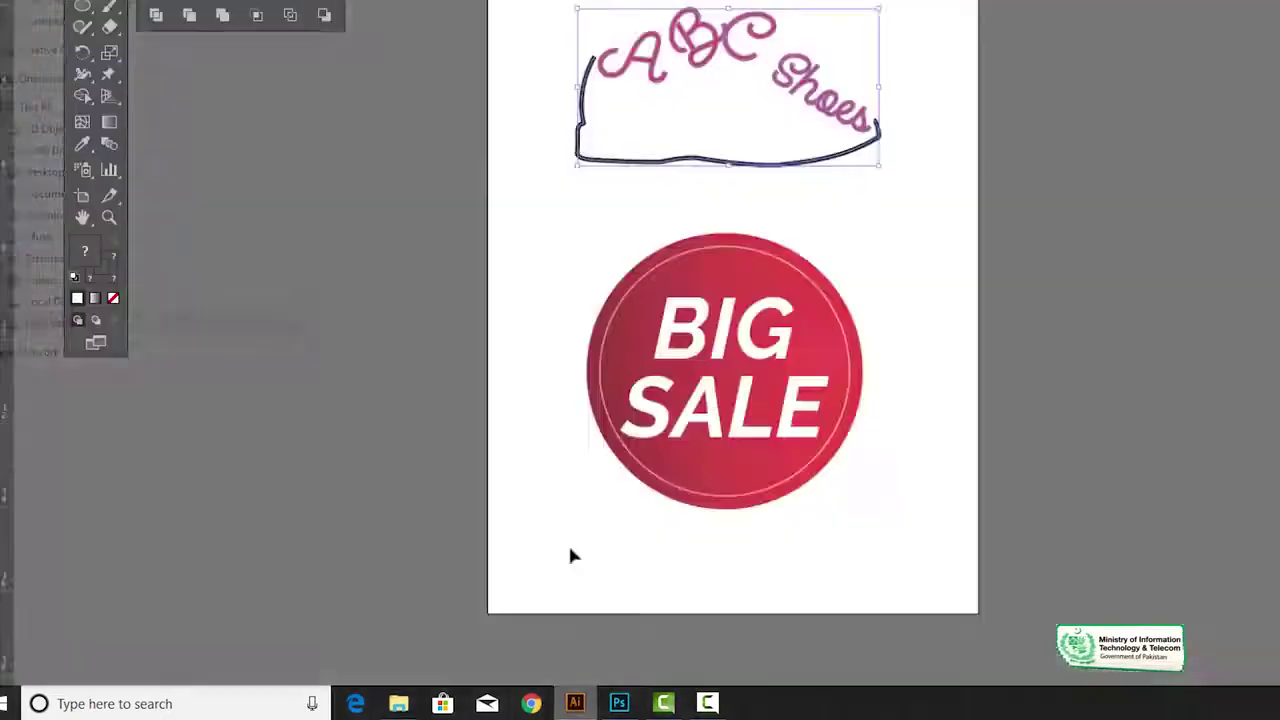
click(621, 455)
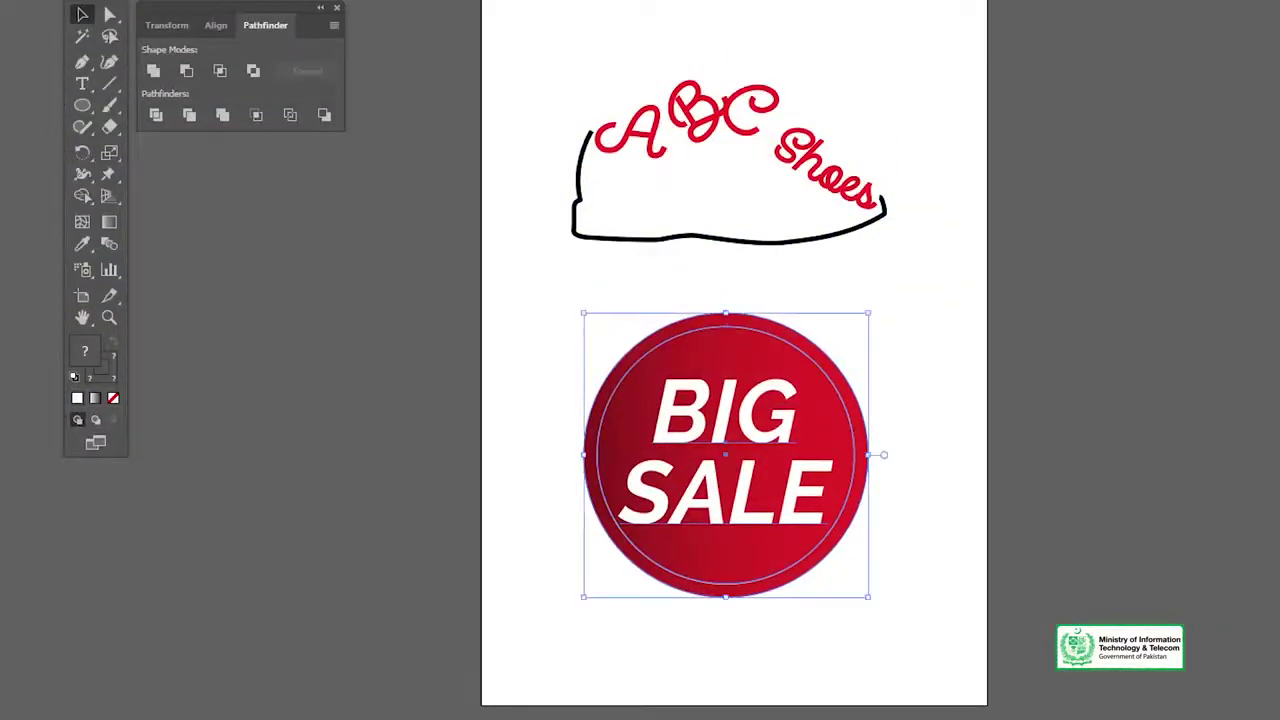
click(621, 706)
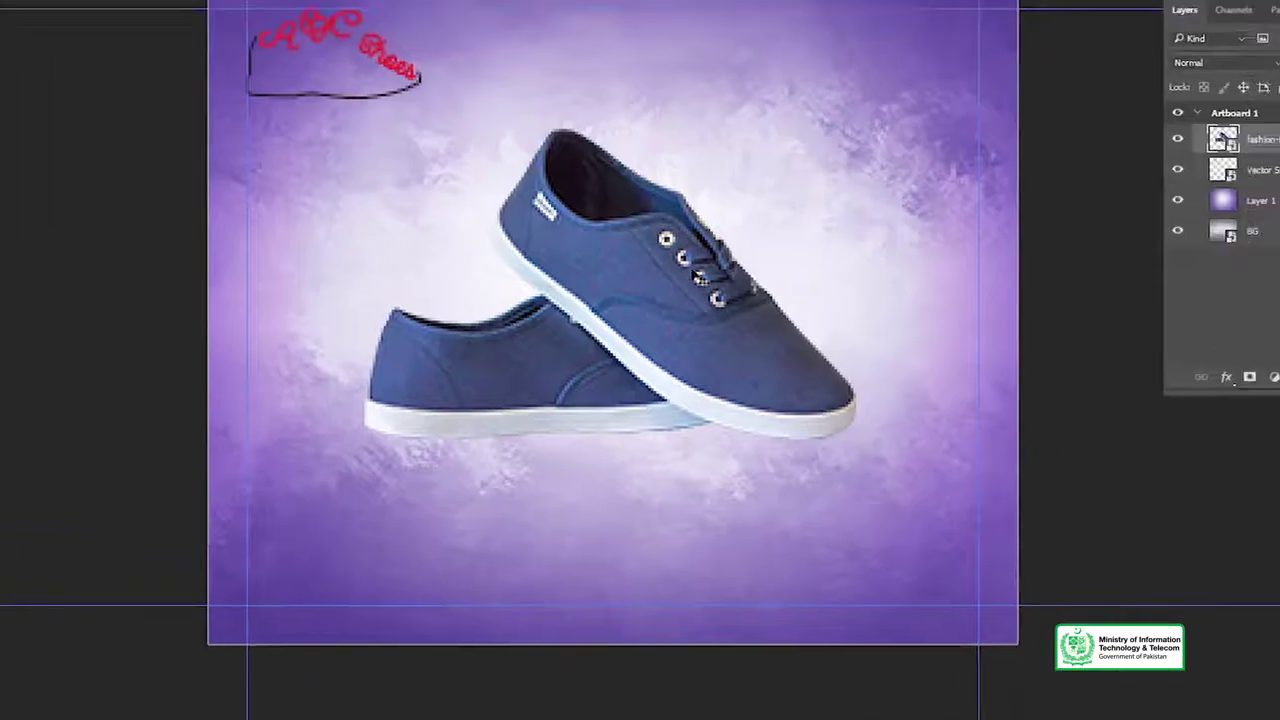
key(ctrl+v)
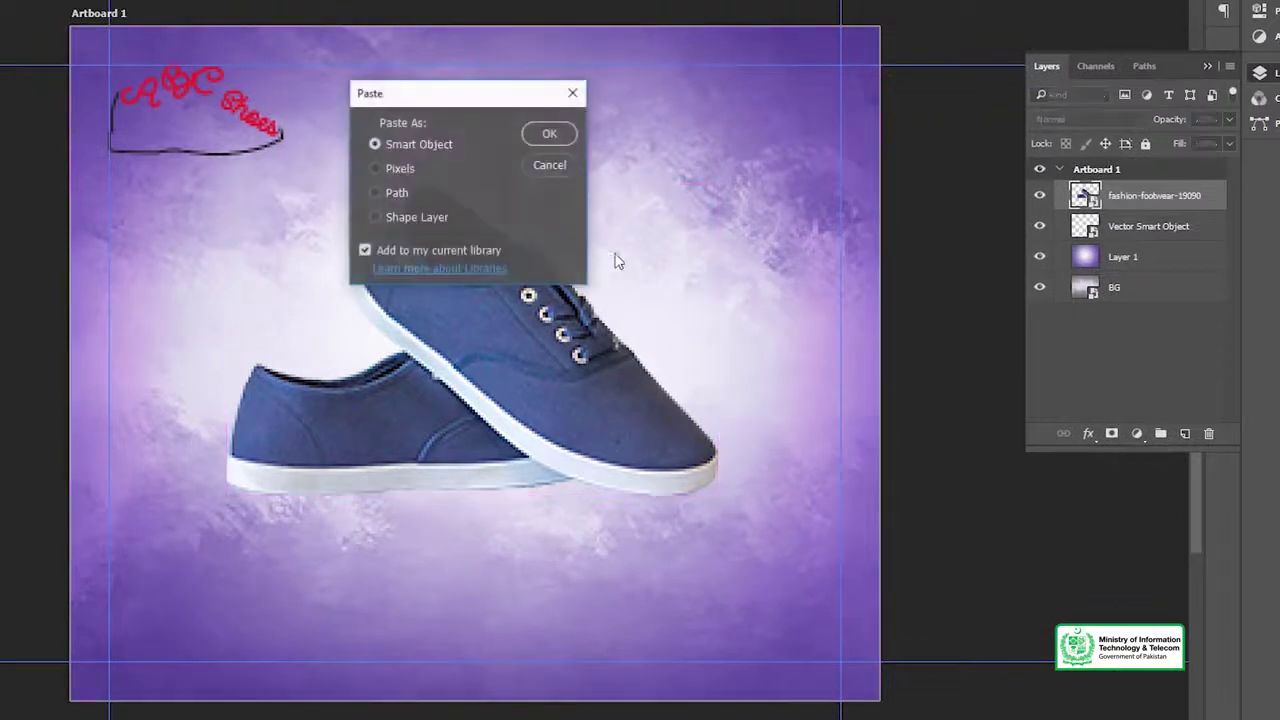
click(550, 133)
Scale the BIG SALE badge down, fit it into the artboard's upper-right margin corner and commit the placement
drag(581, 261, 575, 231)
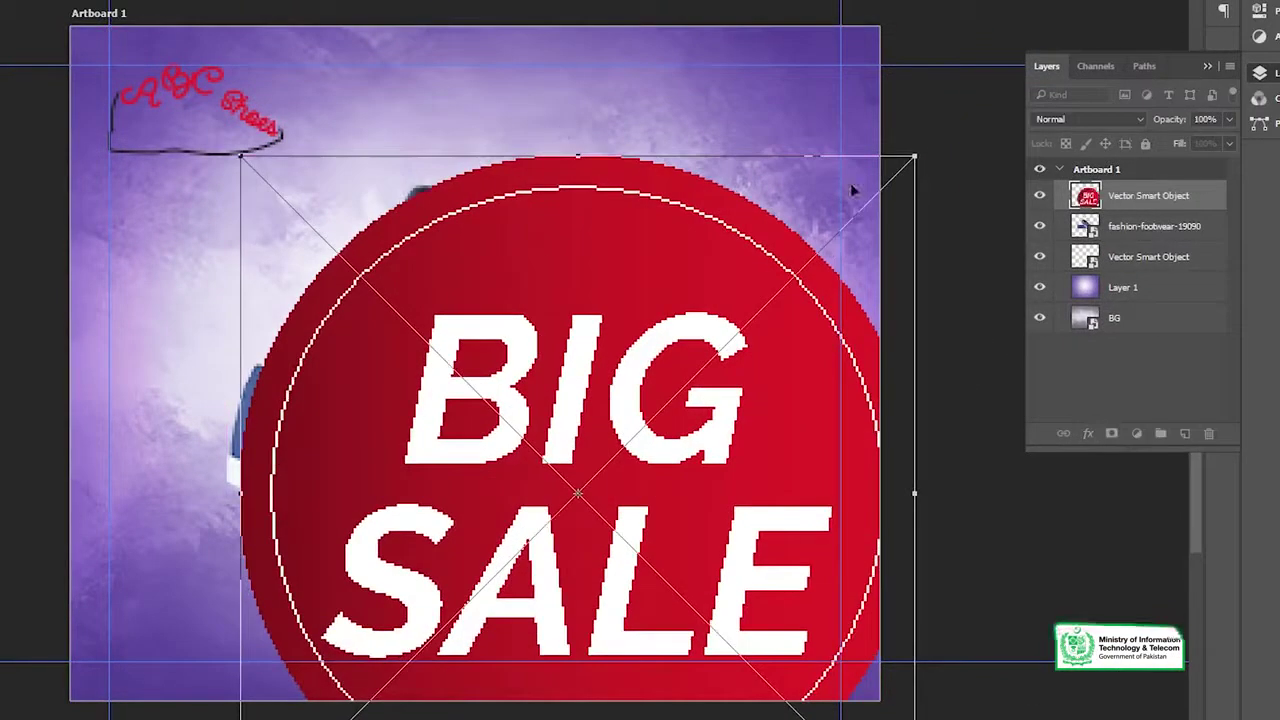
drag(915, 157, 712, 334)
drag(590, 372, 688, 100)
drag(538, 367, 529, 375)
key(Return)
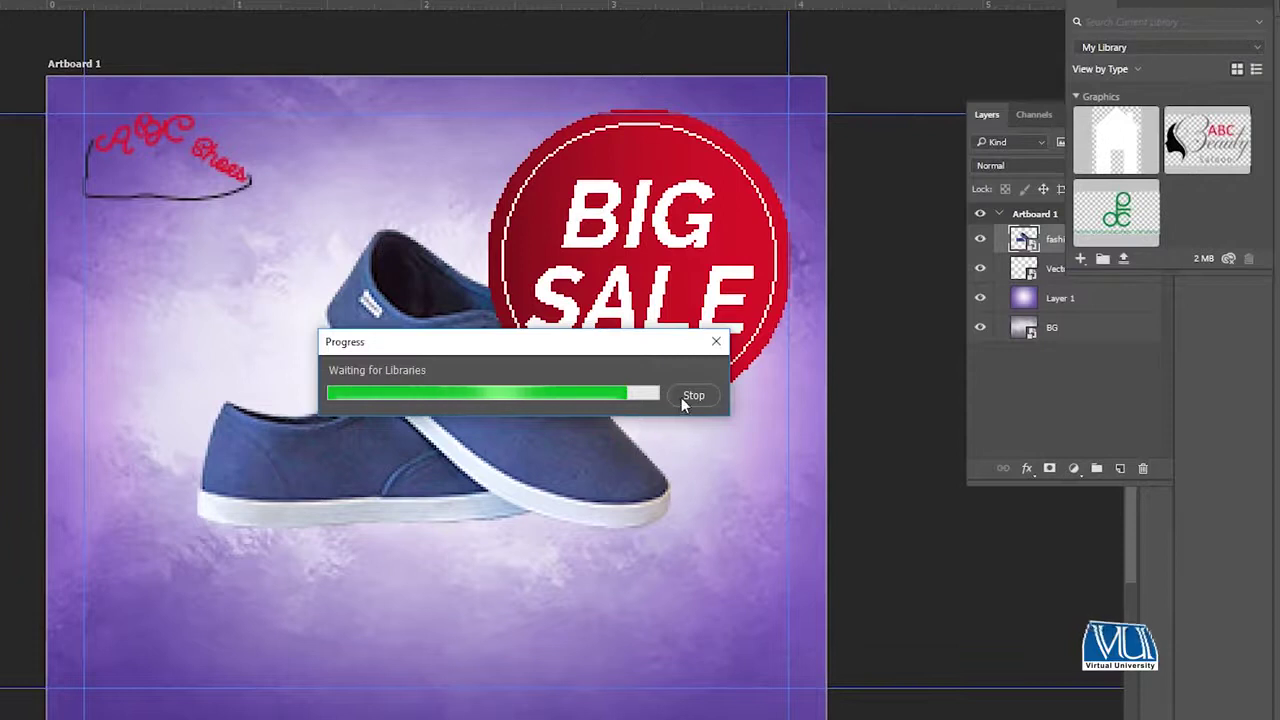
Move the BIG SALE badge layer beneath the fashion-footwear-19090 layer and add a new empty layer directly above the badge
drag(1092, 240, 1086, 283)
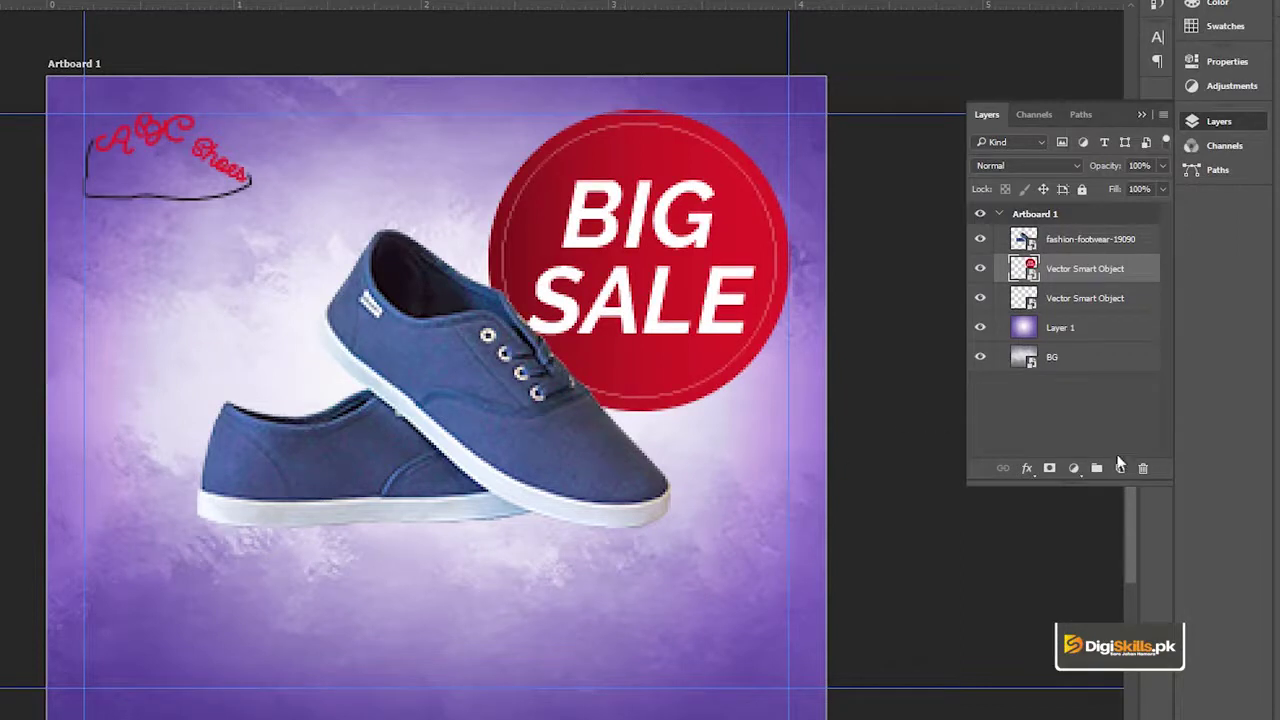
click(1120, 470)
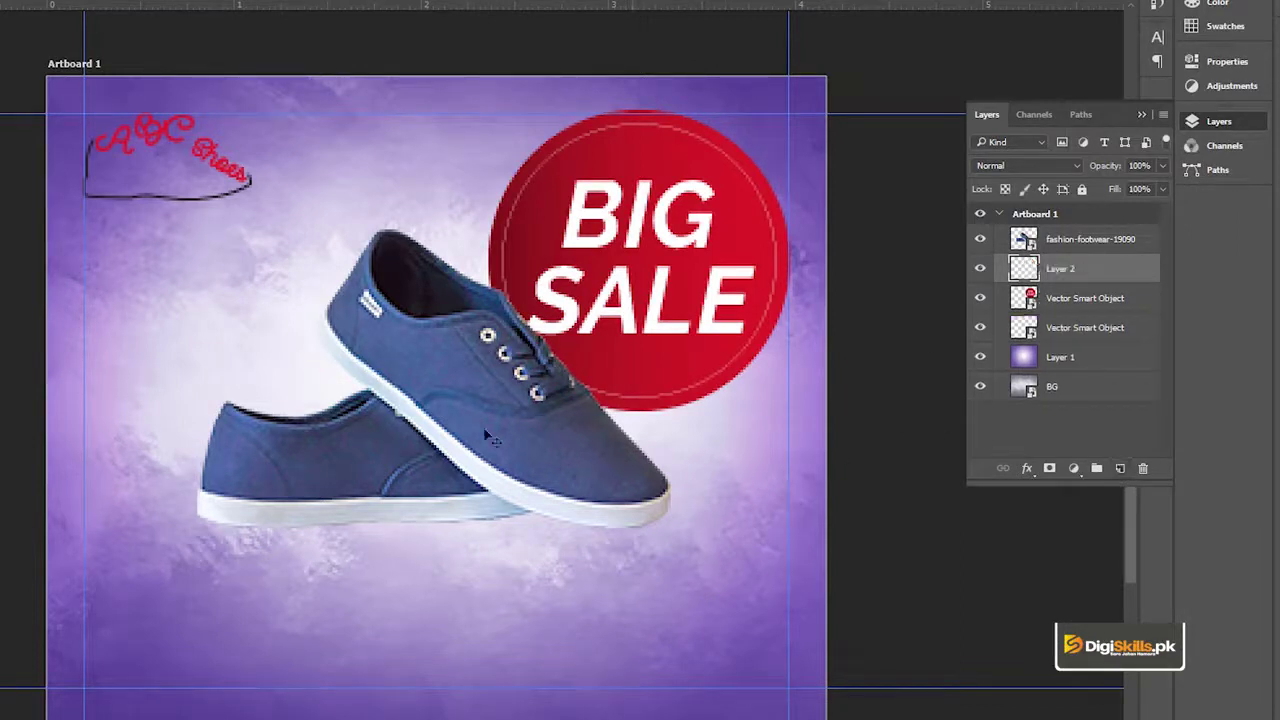